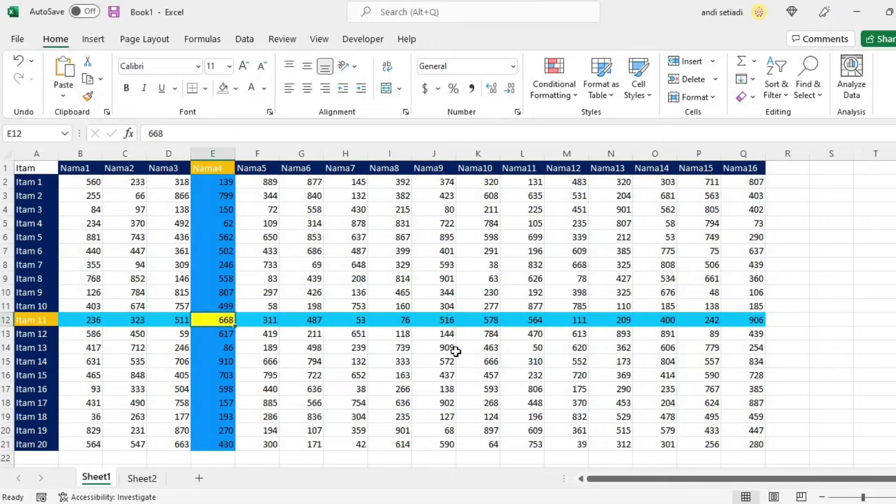
Step: Select cells J14, M10, I8, F12, E7, L12, N7 and others to preview the crosshair highlight
click(450, 347)
click(554, 293)
click(390, 263)
click(252, 315)
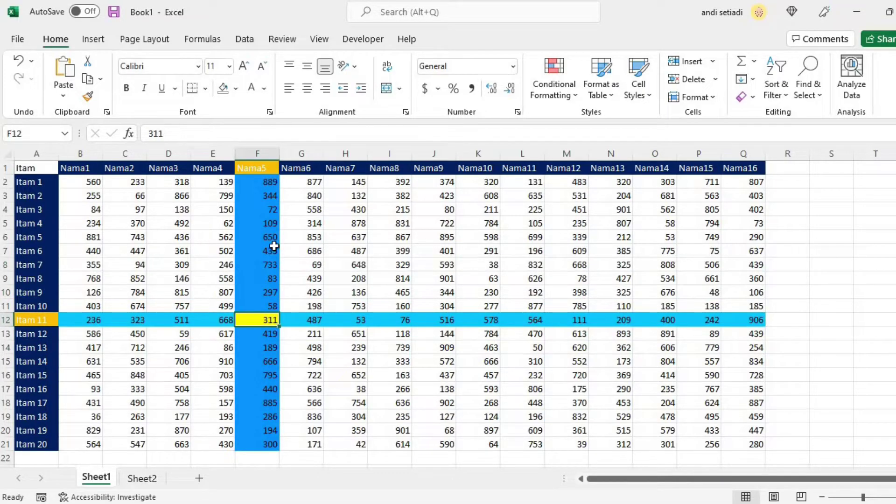
click(219, 250)
click(522, 319)
click(614, 252)
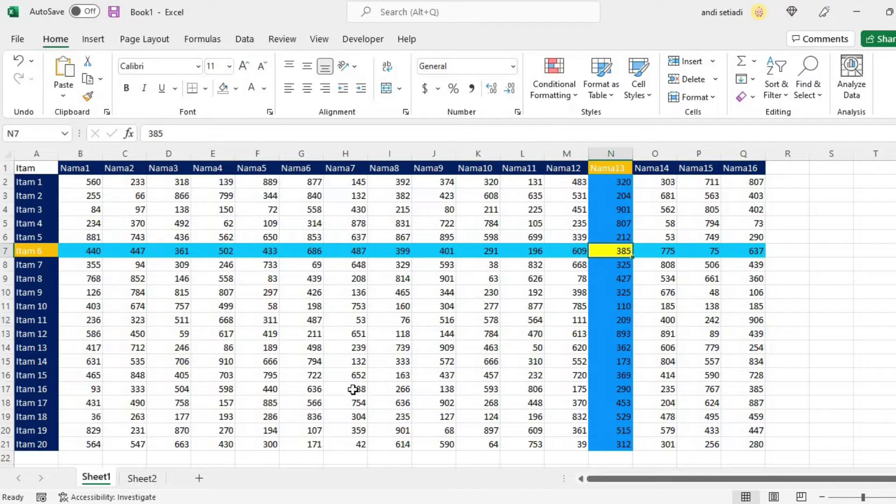
click(353, 390)
click(257, 287)
click(471, 264)
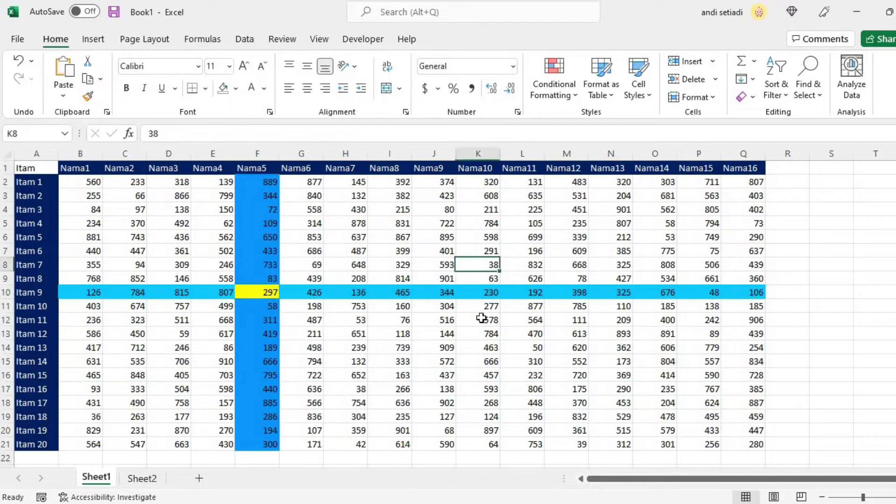
click(328, 348)
click(143, 255)
click(350, 334)
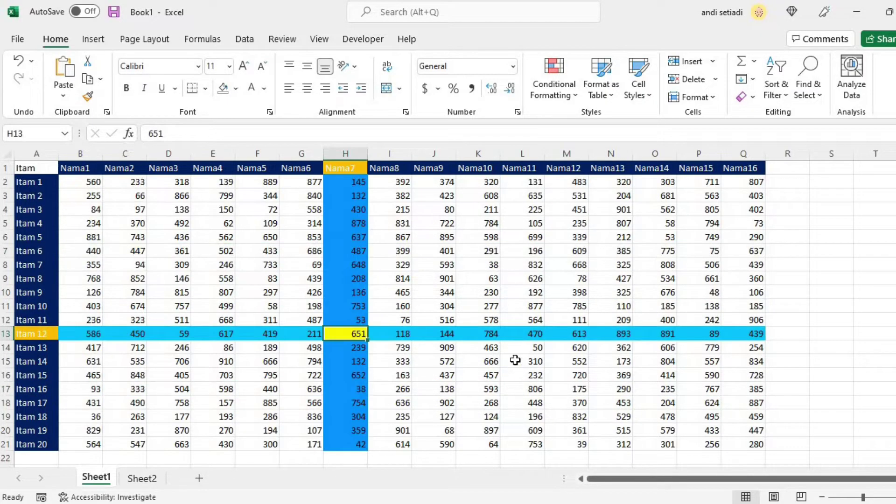
click(626, 374)
click(679, 278)
click(370, 358)
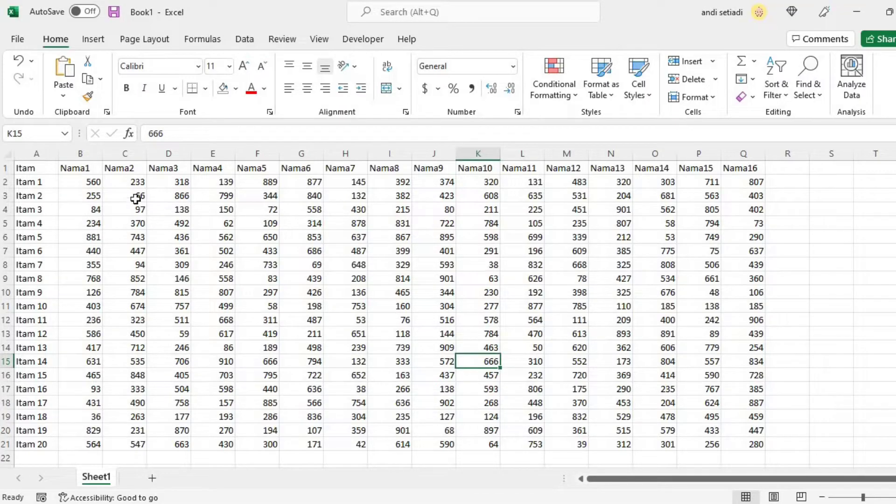
Step: Select B2:Q21 and start a new formula-based conditional formatting rule
mouse_move(90, 185)
mouse_down()
mouse_move(535, 375)
mouse_move(741, 441)
mouse_up()
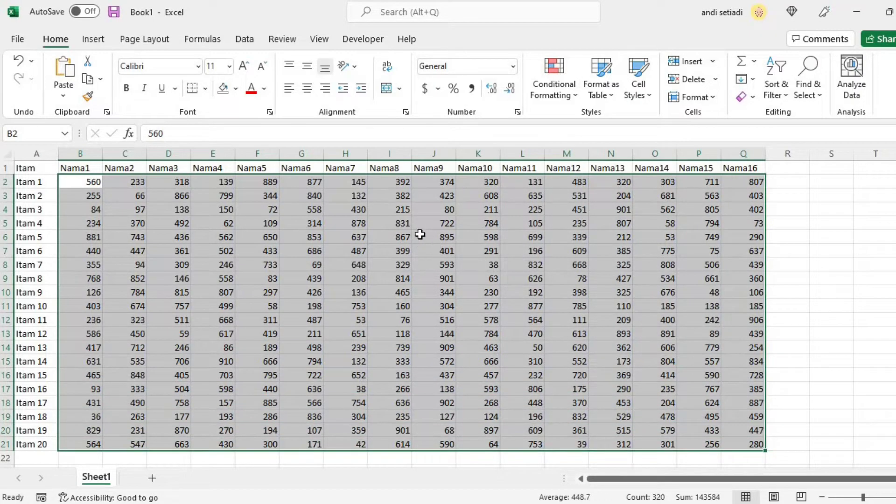
click(552, 98)
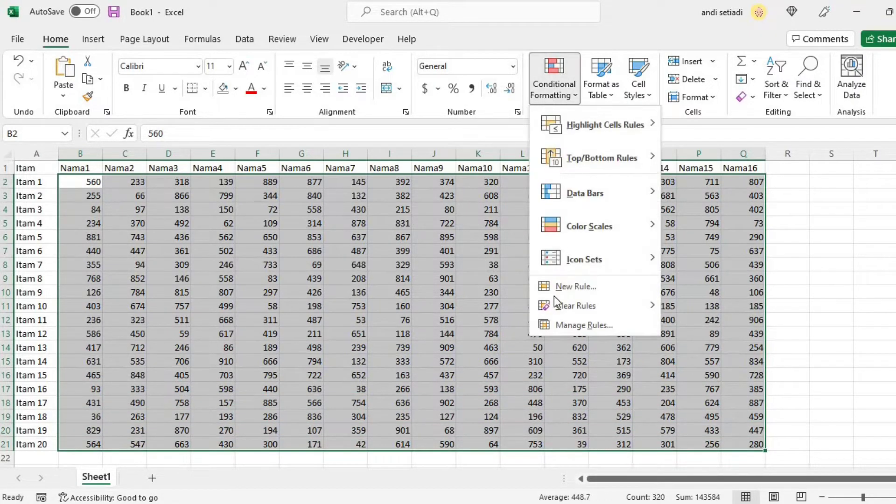
click(561, 329)
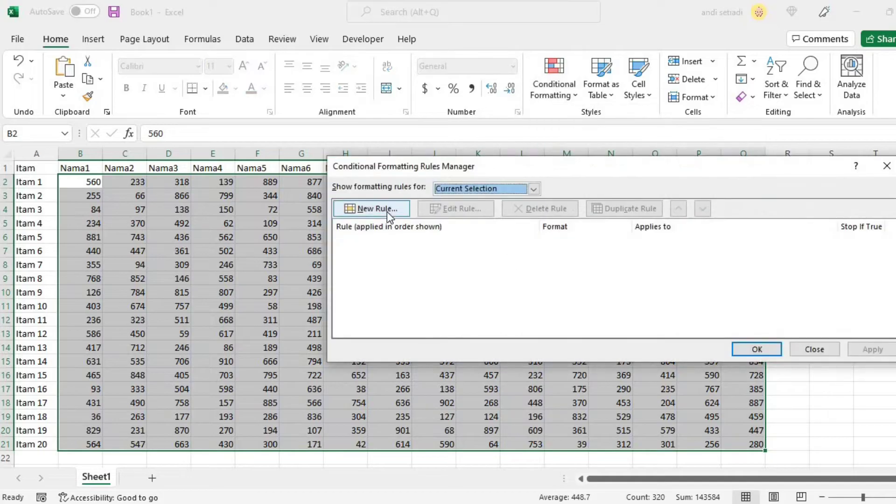
click(388, 212)
click(511, 228)
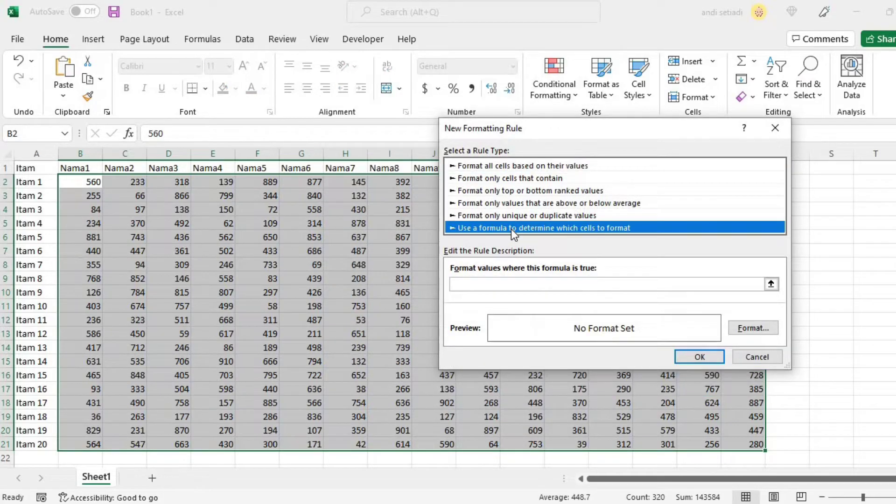
Step: Enter the rule formula =CELL("Col")=COLUMN()
click(485, 286)
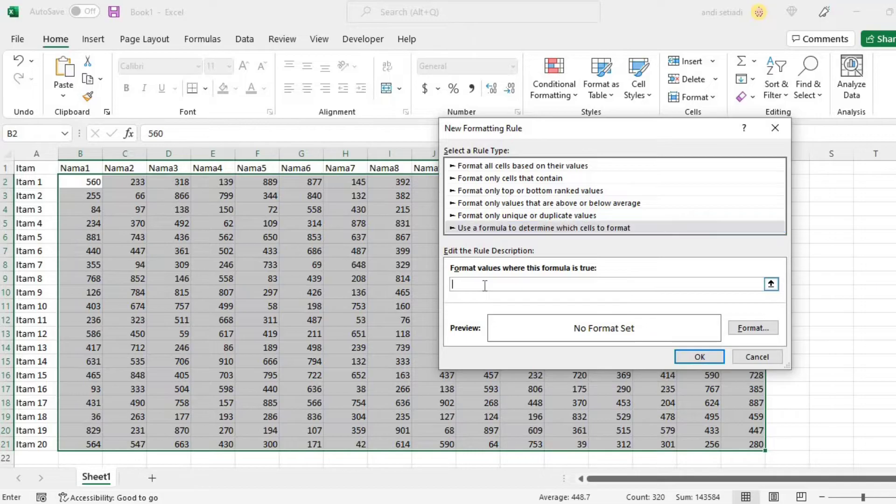
text(=CEL)
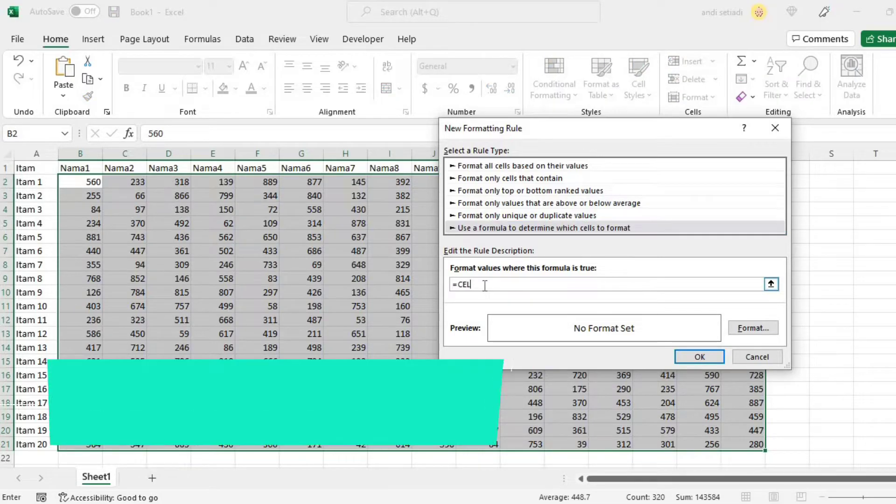
text(L()
key(Return)
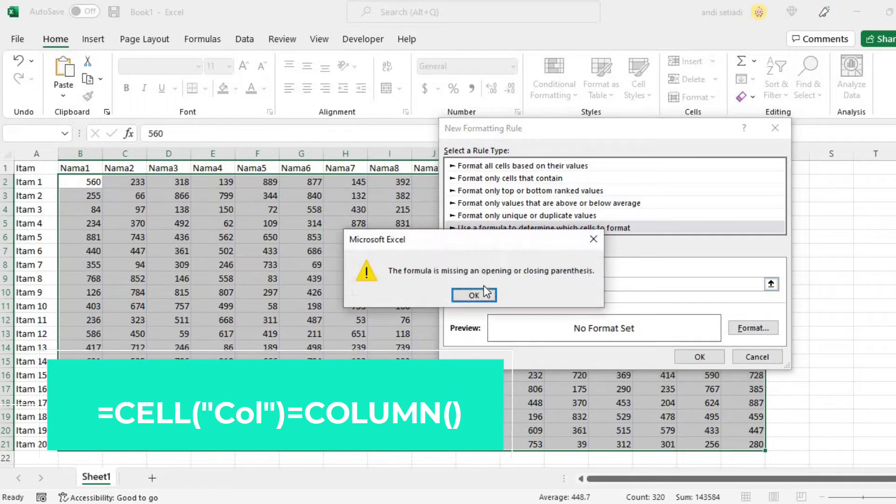
click(485, 293)
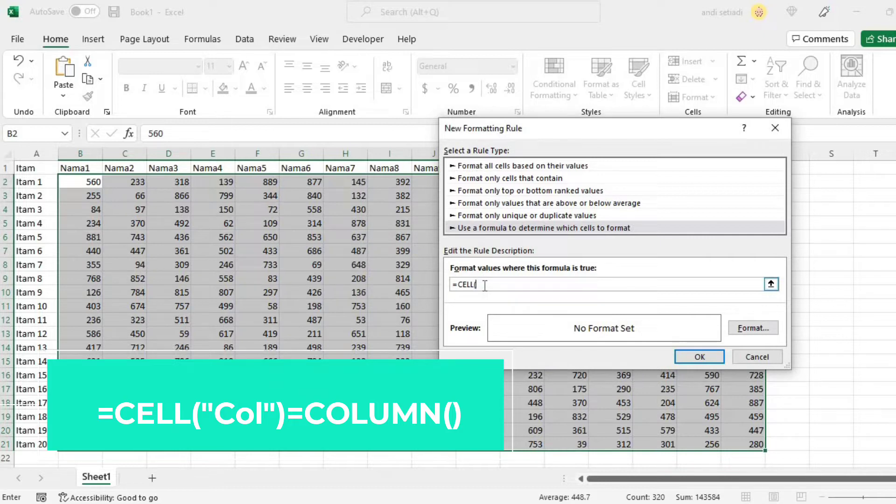
text(Col)
text("))
text(=COLUM)
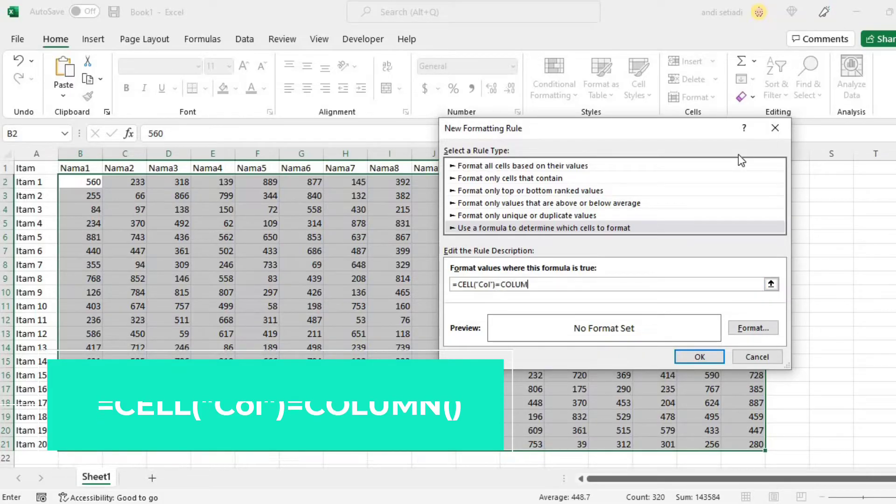
text(N())
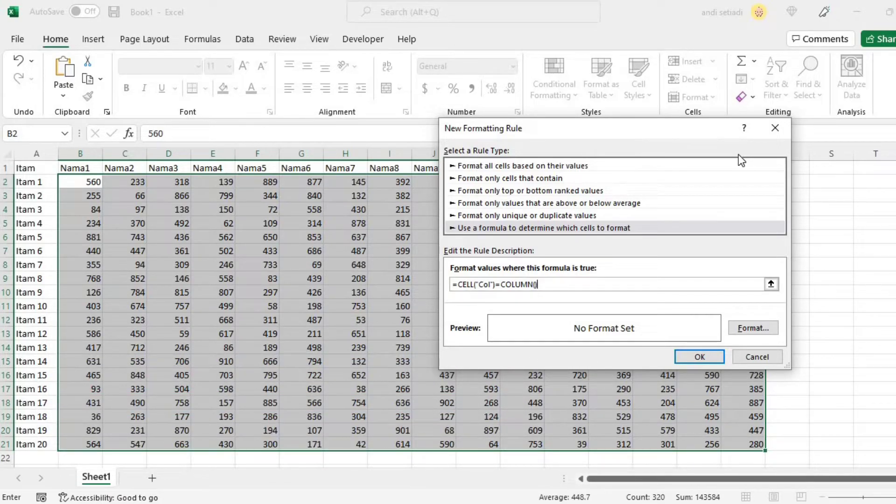
click(750, 327)
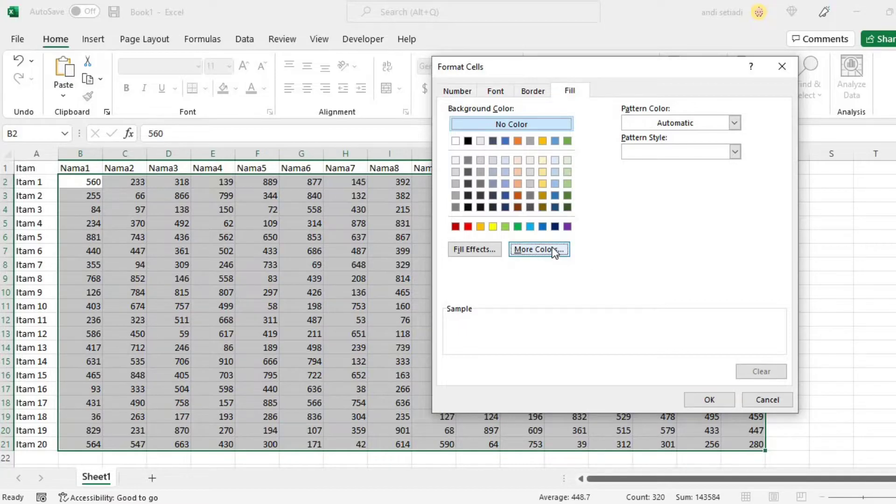
Step: Give the column rule a light cyan fill from More Colors and save it to the rules list
click(565, 250)
click(572, 202)
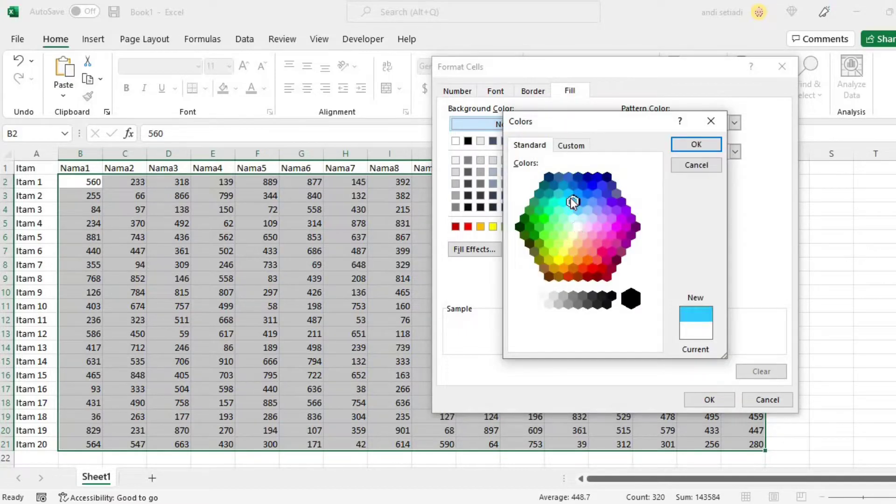
click(569, 194)
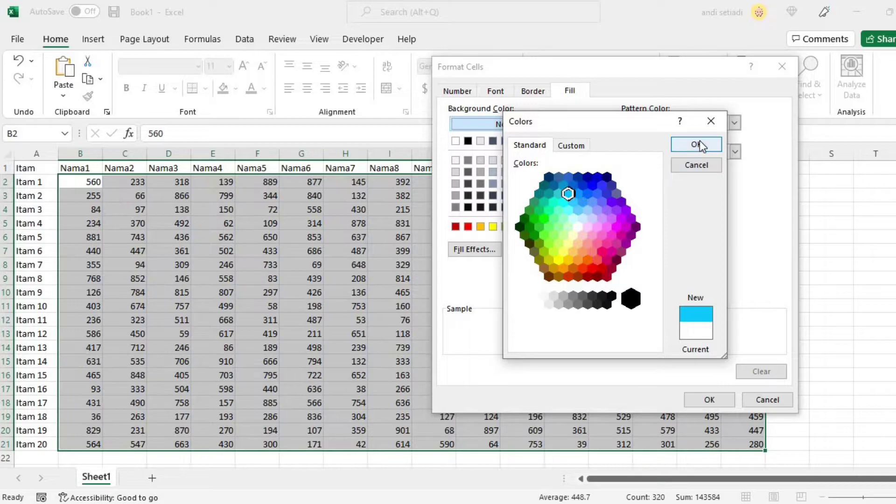
click(699, 144)
click(709, 400)
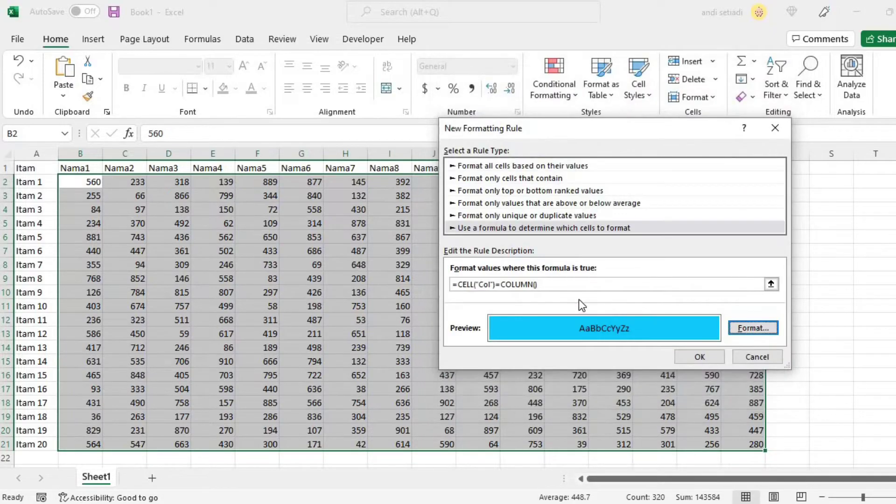
click(701, 358)
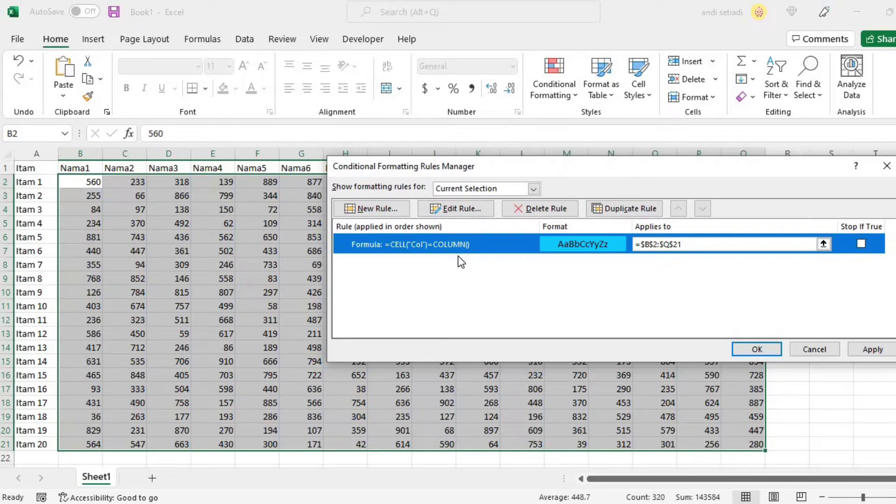
Step: Add a new formula-based rule =CELL("Row")=ROW()
click(395, 210)
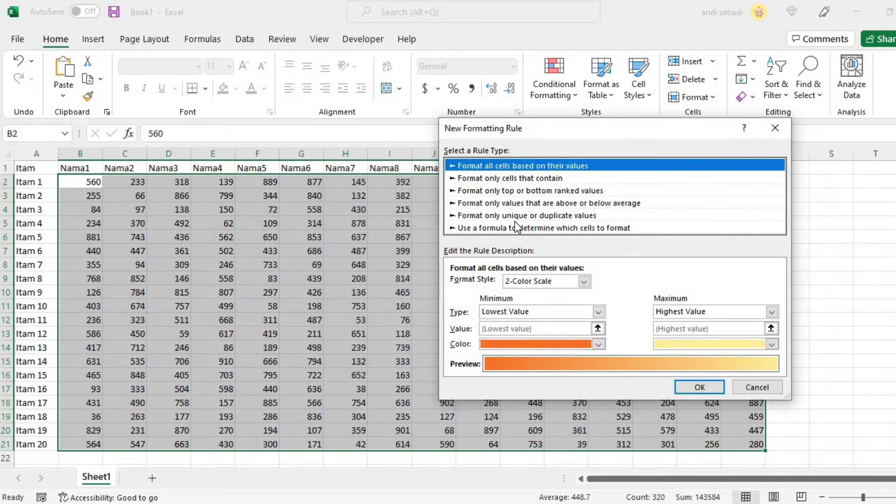
click(517, 228)
click(515, 285)
text(=)
text(C)
text(ELL("Row")
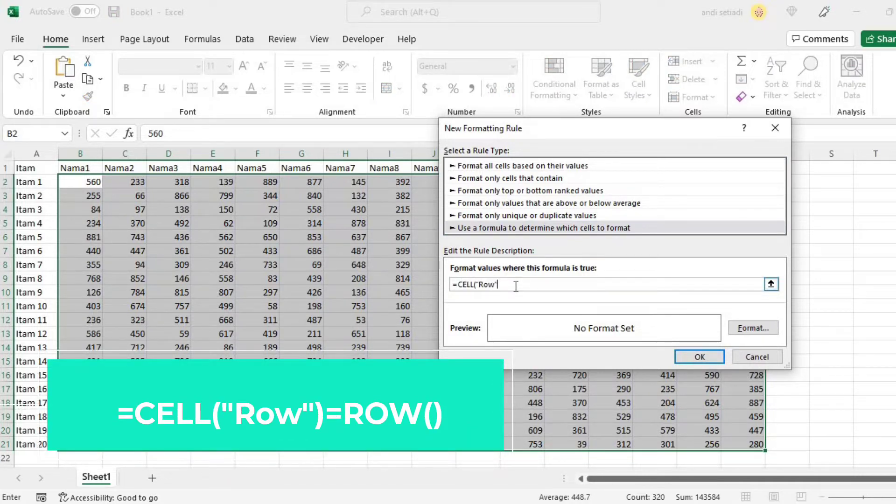
text()=ROW())
Step: Give the row rule a bright blue fill, save it, and apply both rules
click(744, 326)
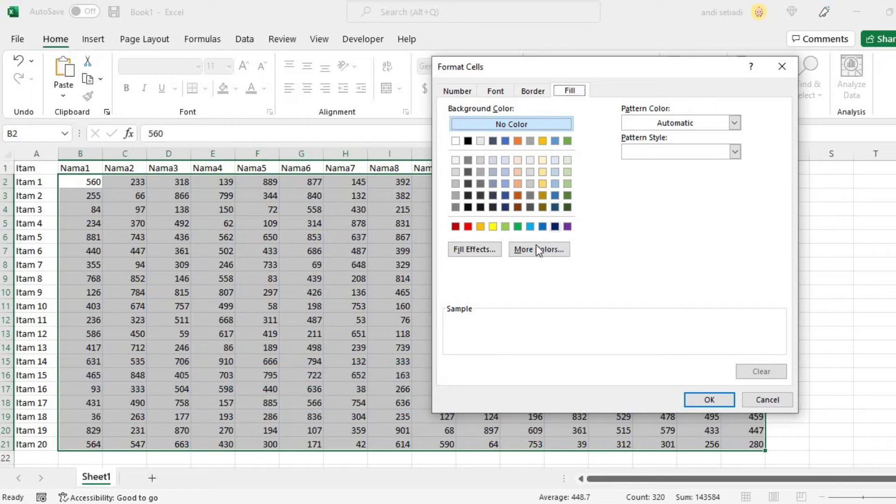
click(536, 248)
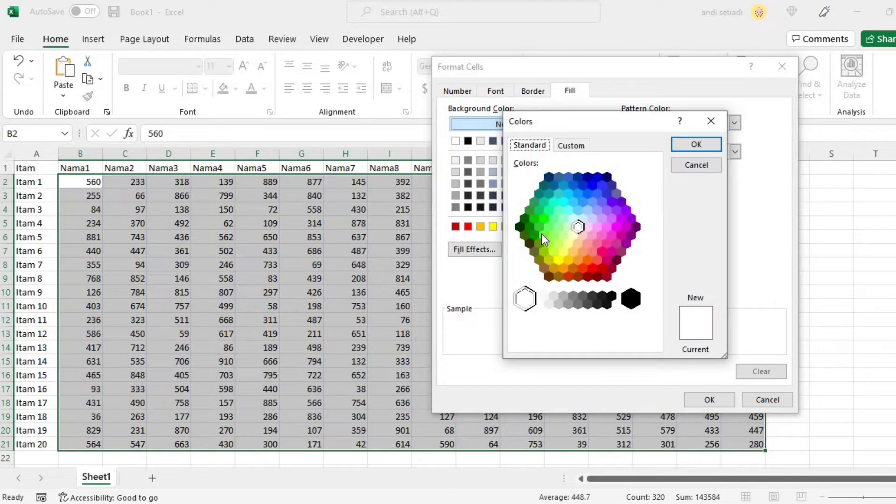
click(578, 193)
click(695, 144)
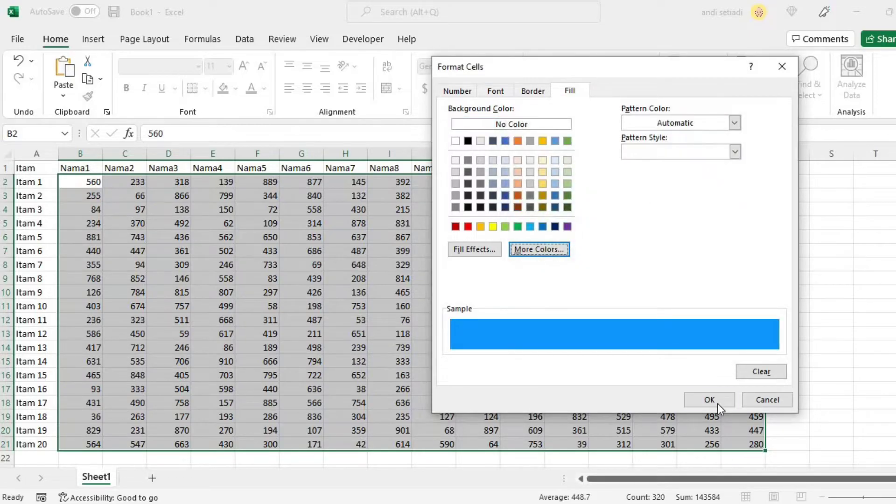
click(717, 402)
click(691, 356)
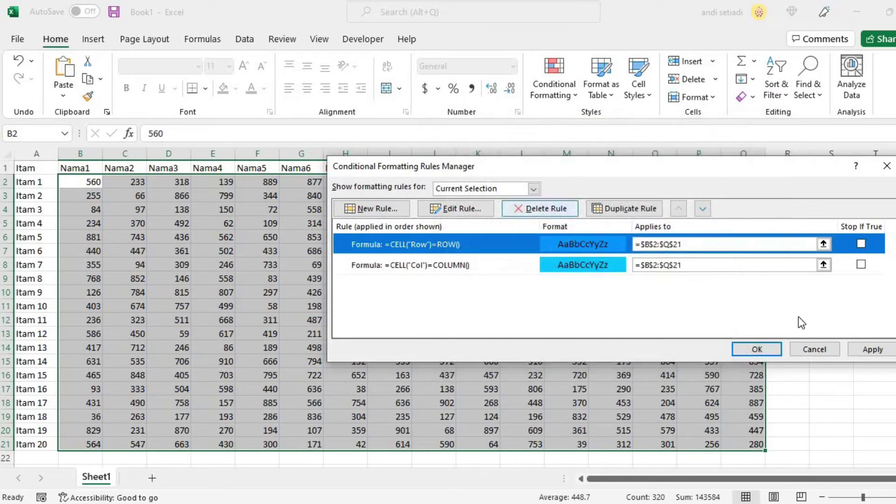
click(869, 352)
Step: Select I10, K5, E12, J8 and G11 in turn, pressing F9 so the highlight follows
click(766, 348)
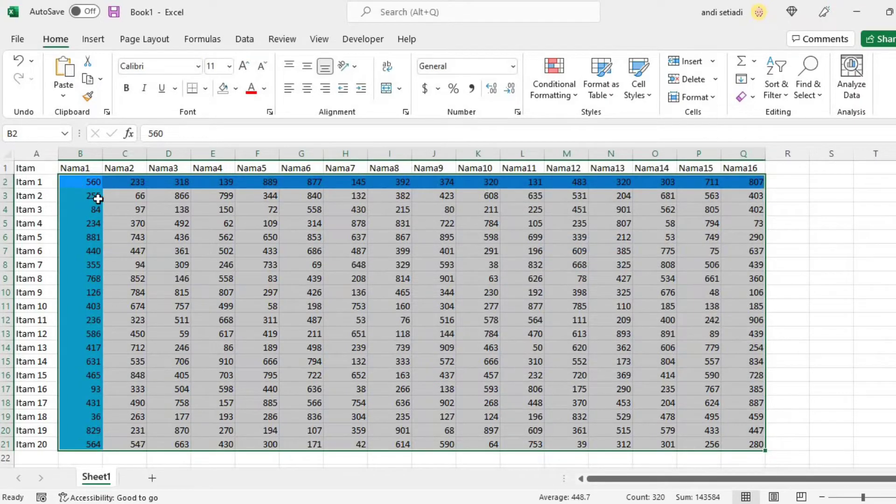
click(379, 290)
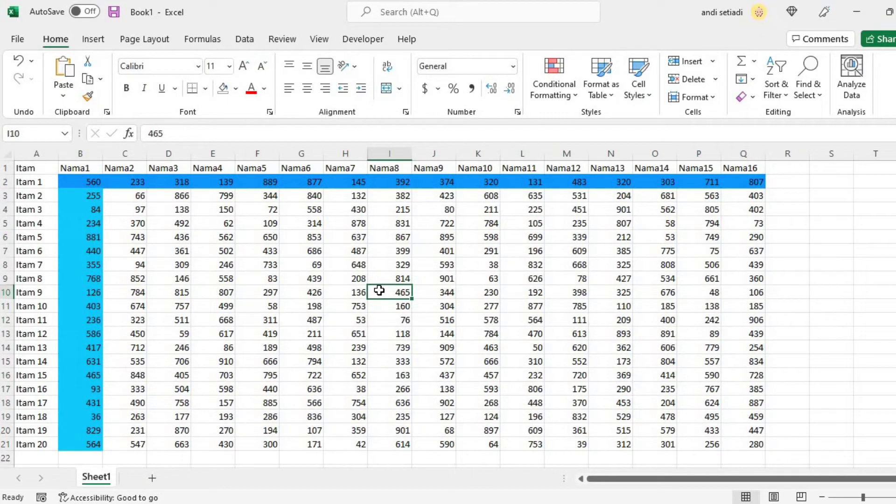
key(F9)
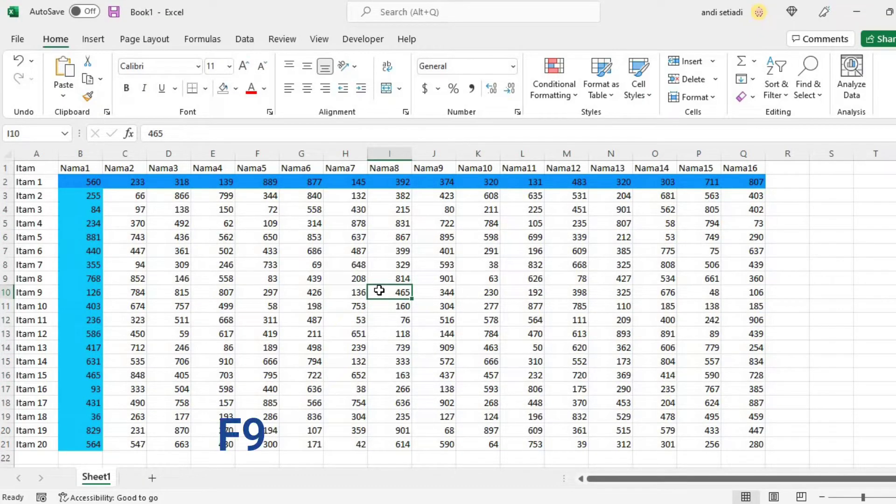
key(F9)
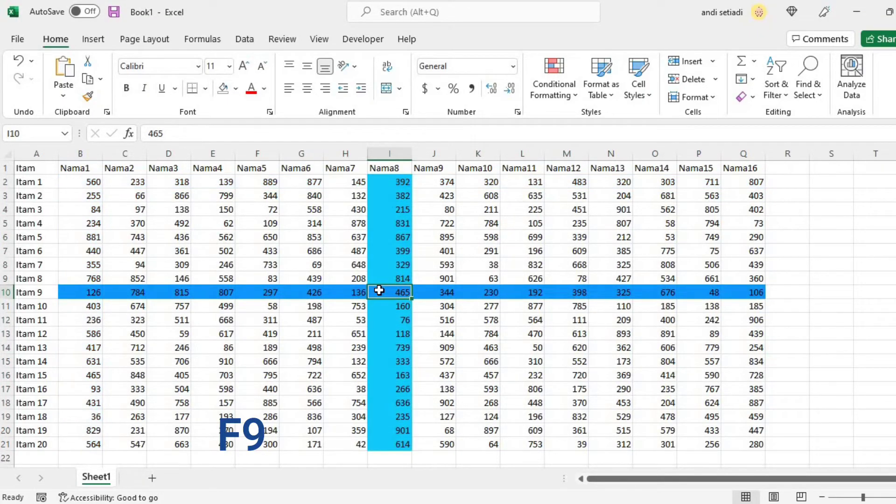
click(493, 219)
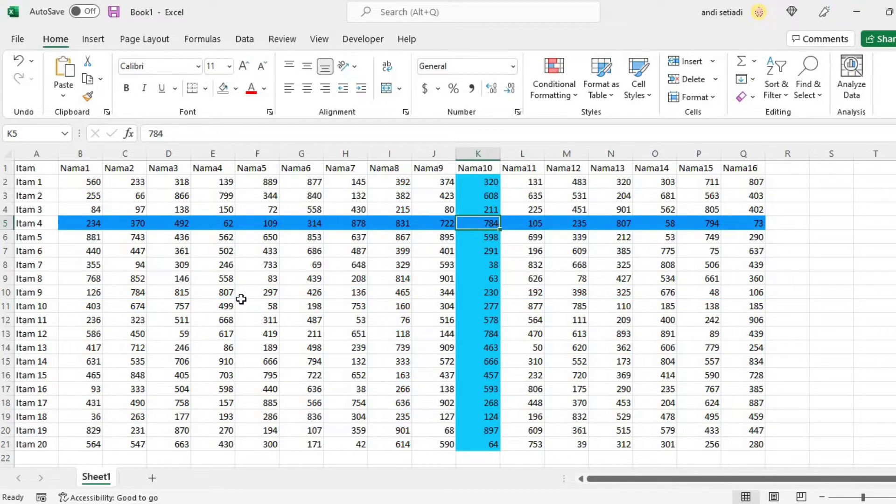
click(214, 322)
key(F9)
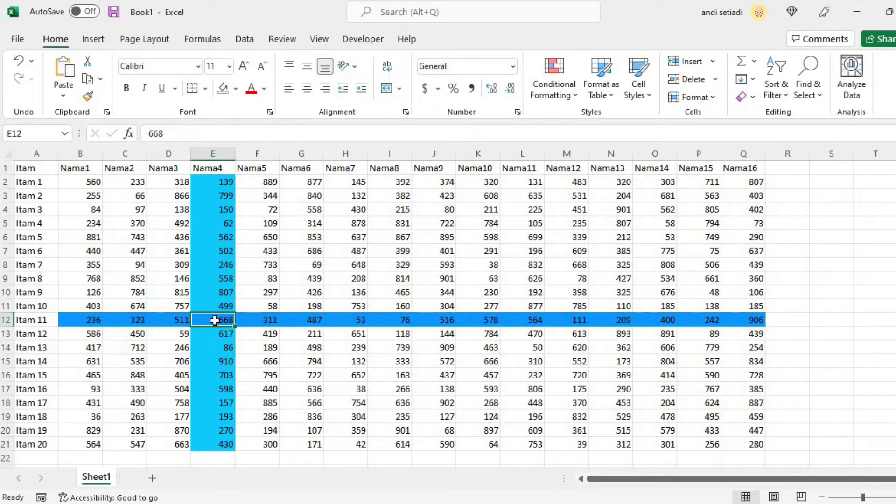
click(445, 269)
key(F9)
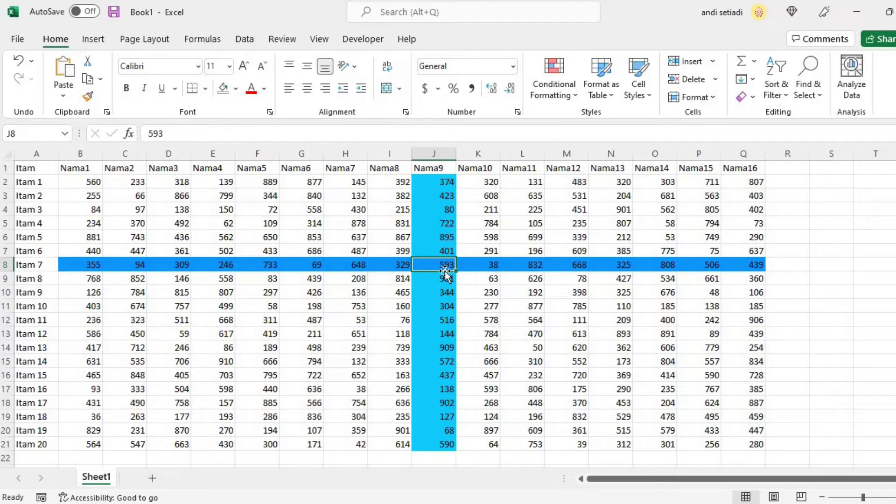
click(312, 306)
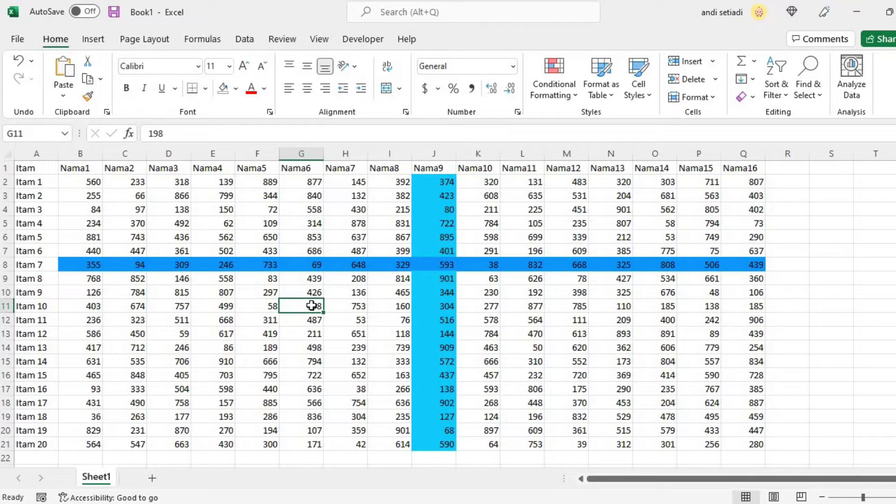
key(F9)
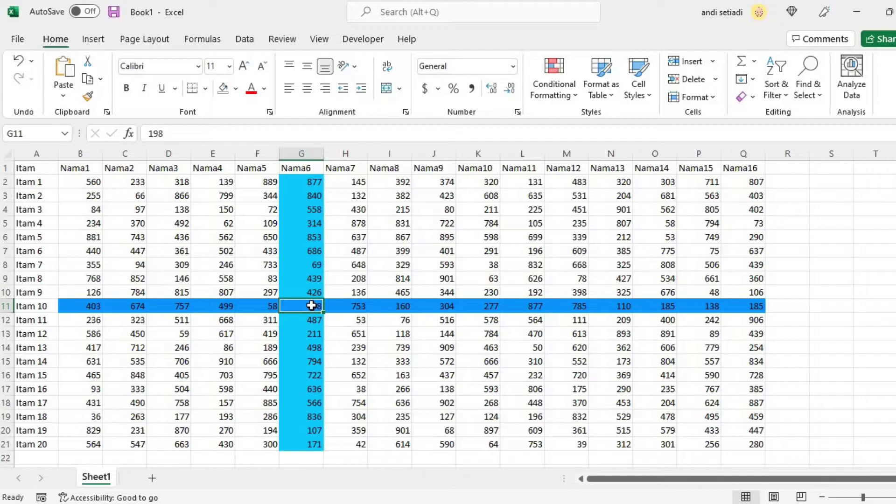
right_click(108, 474)
Step: Add Application.Calculate to Sheet1's Worksheet_SelectionChange procedure
click(154, 368)
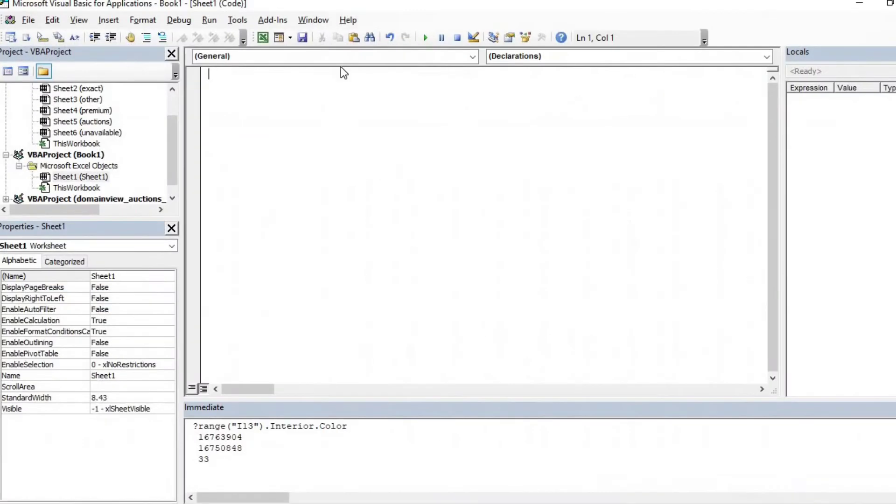
click(349, 57)
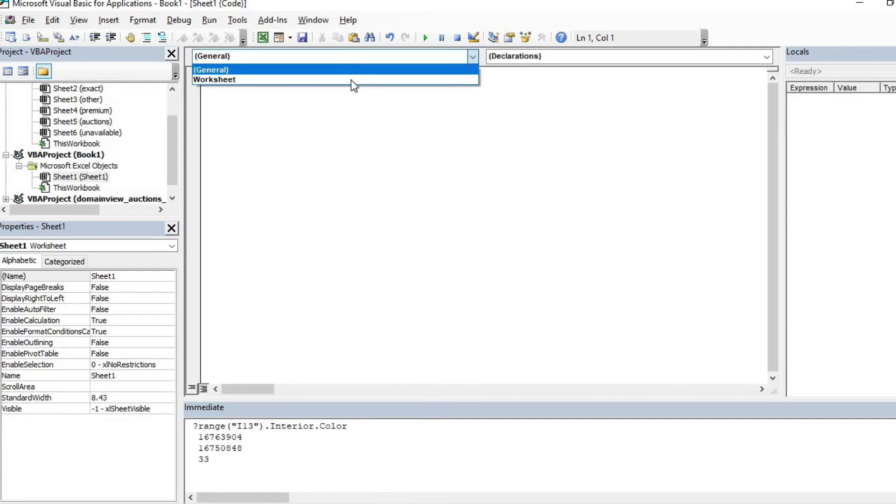
click(352, 80)
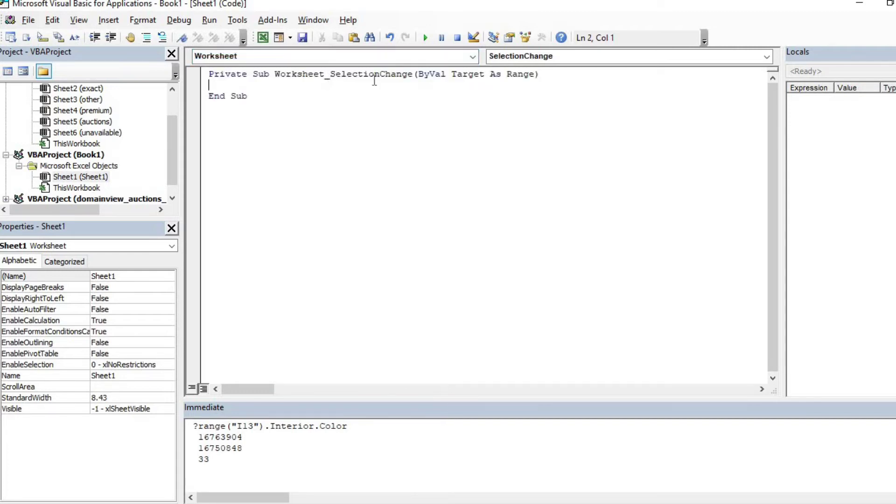
text(appl)
key(ctrl+space)
key(Tab)
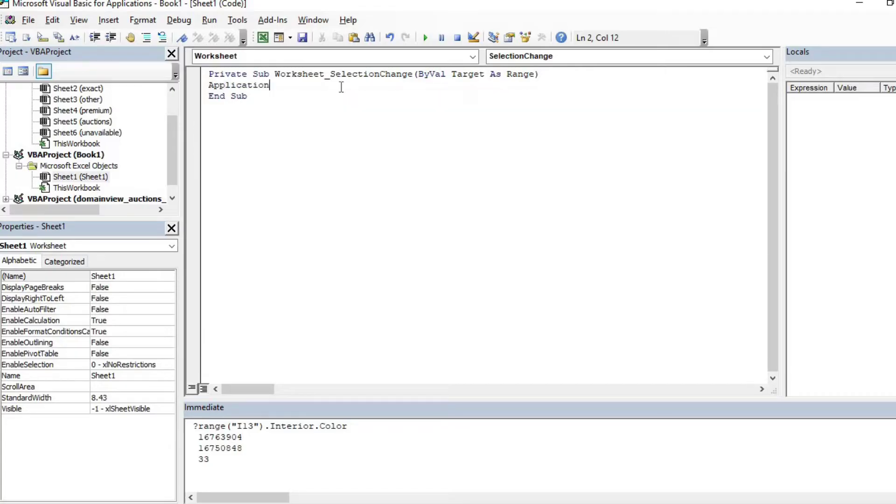
text(.cal)
key(Tab)
Step: Back in Excel, select M7, J15, D9 and H5 to check the highlight follows automatically
click(858, 5)
click(556, 253)
click(452, 360)
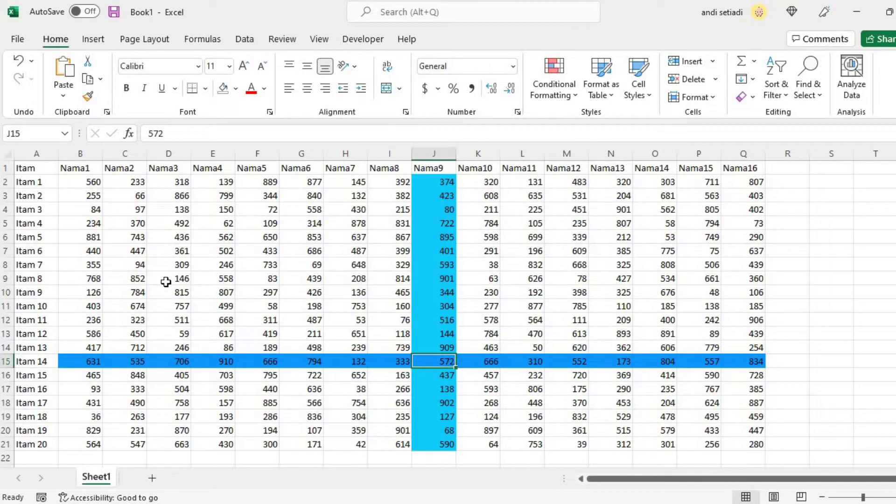
click(166, 282)
click(347, 223)
Step: Select L13, P8, E13, D5, I10, L7 and I13, watching the highlight update on its own
click(536, 332)
click(696, 268)
click(220, 329)
click(183, 231)
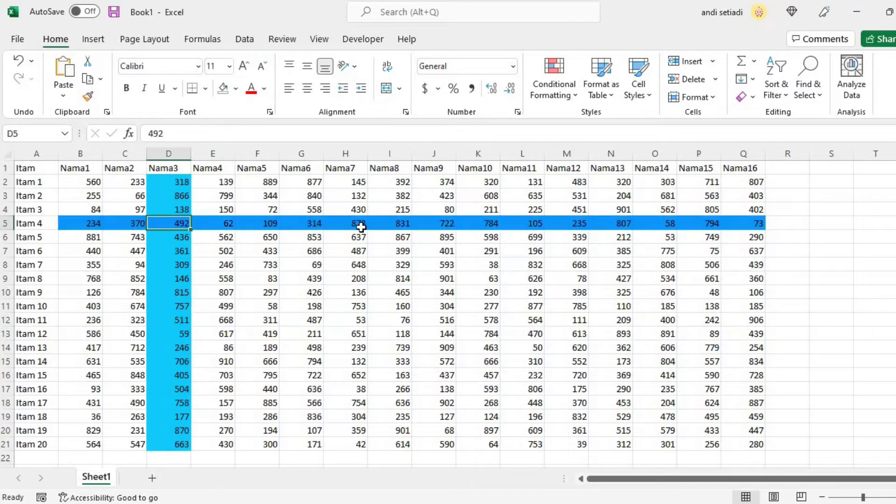
click(392, 289)
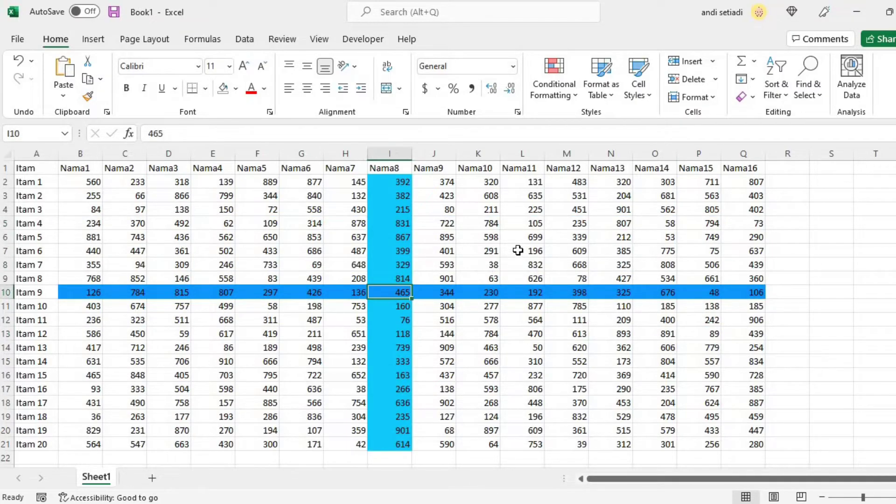
click(518, 251)
click(408, 333)
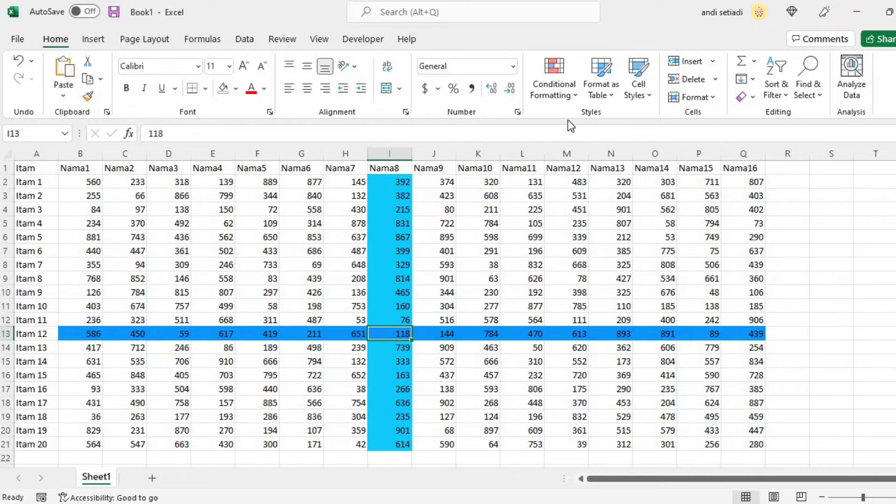
Step: Select B2:Q21, delete both rules in the Conditional Formatting Rules Manager, then select G8
click(82, 182)
drag(555, 386, 746, 444)
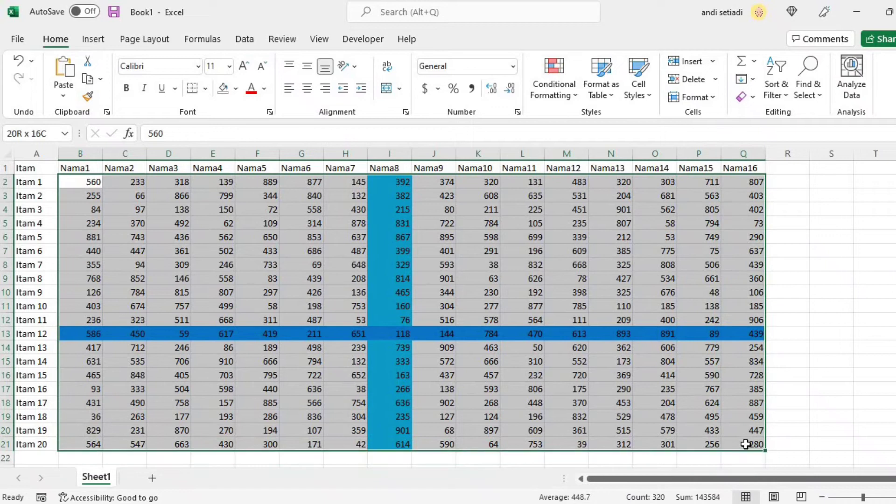
click(553, 93)
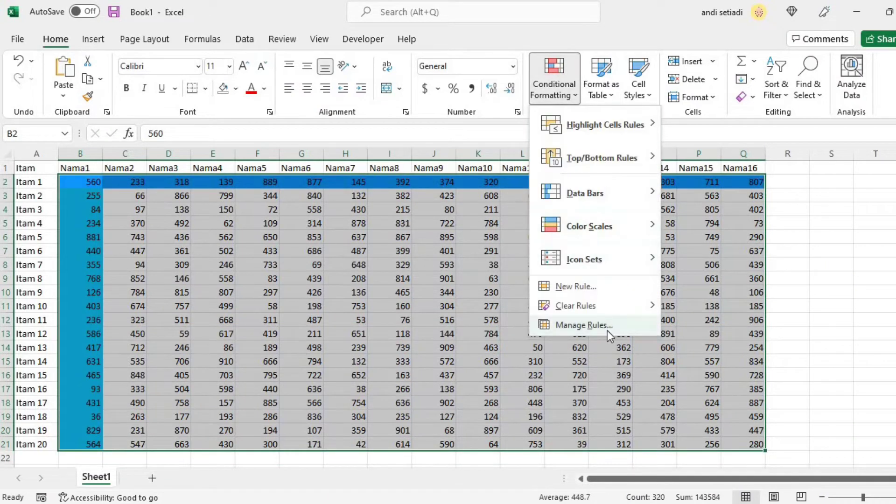
click(606, 330)
click(537, 208)
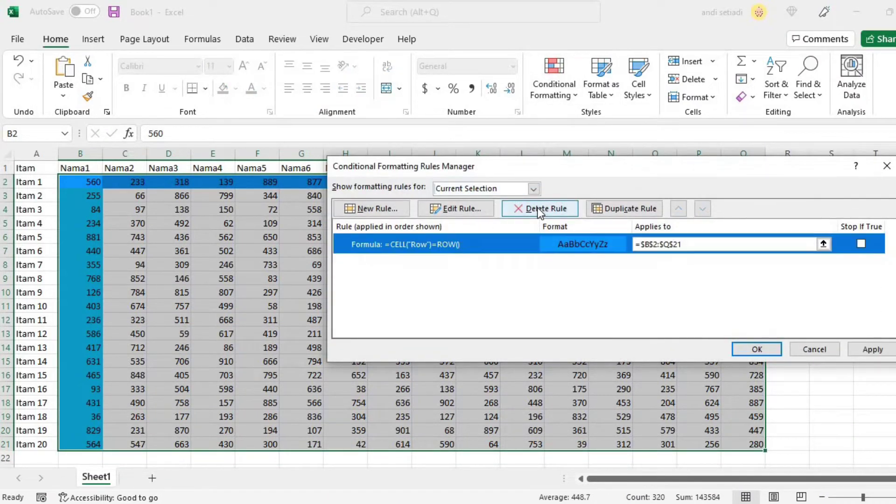
click(536, 208)
click(757, 349)
click(299, 263)
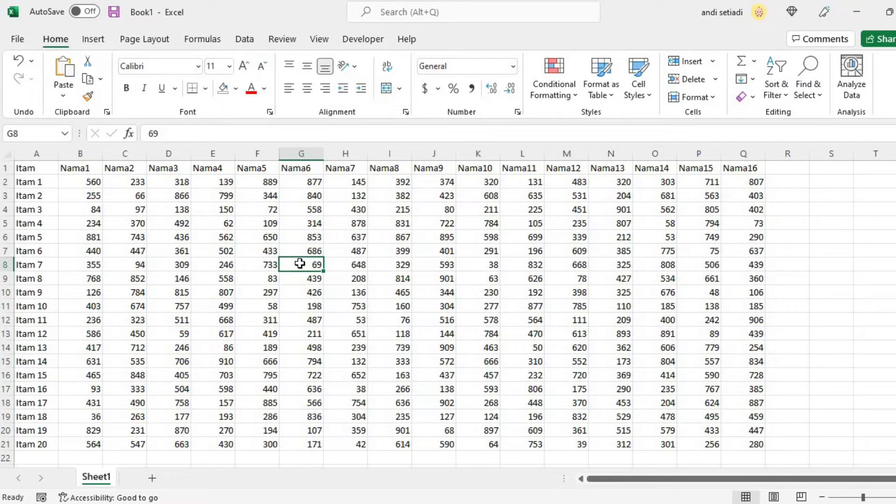
Step: Reopen Sheet1's code and replace the Application.Calculate line with Dim Areanya
right_click(97, 478)
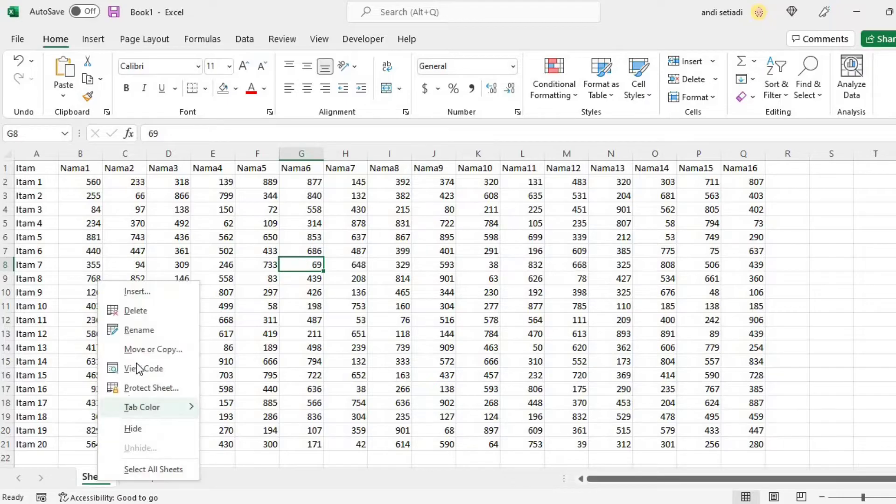
click(138, 367)
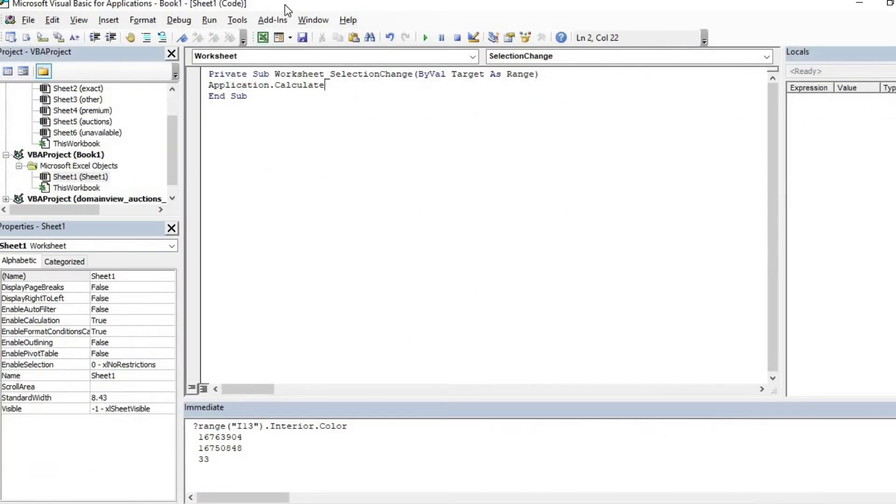
drag(388, 4, 469, 273)
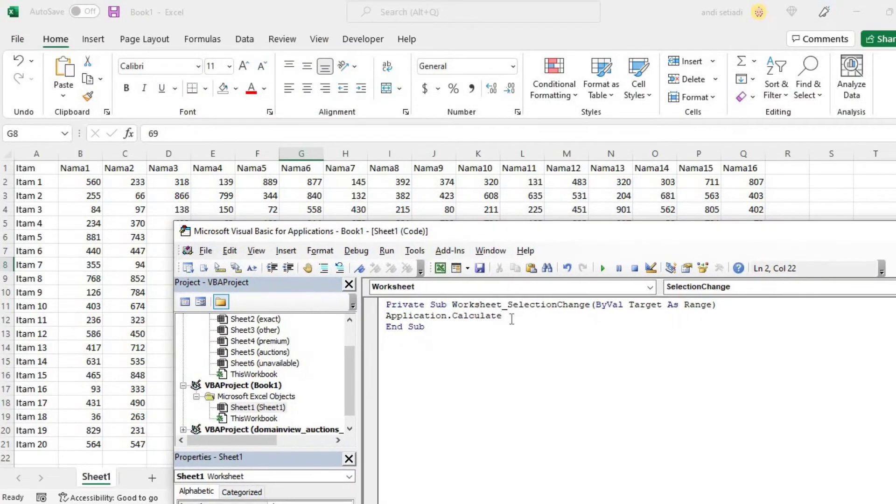
drag(503, 316, 385, 316)
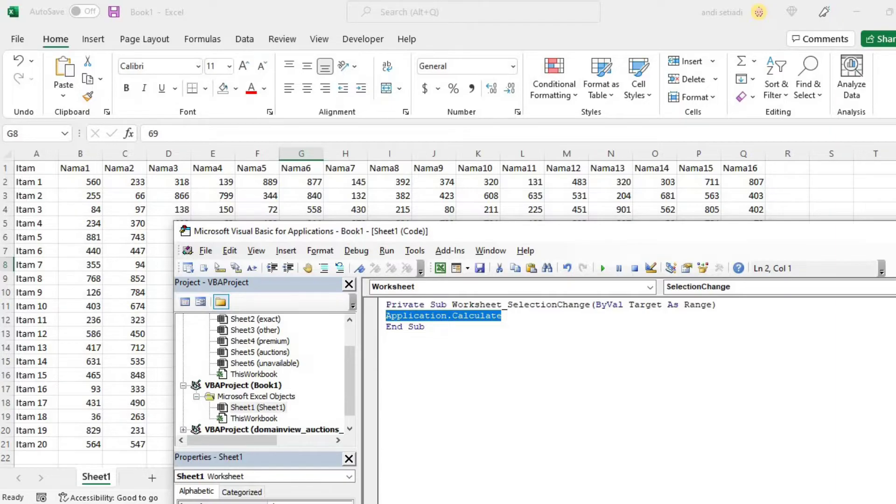
text(Dim Areanya)
Step: Set the VBA code font size to 14 in the Editor Format options
drag(606, 229, 551, 138)
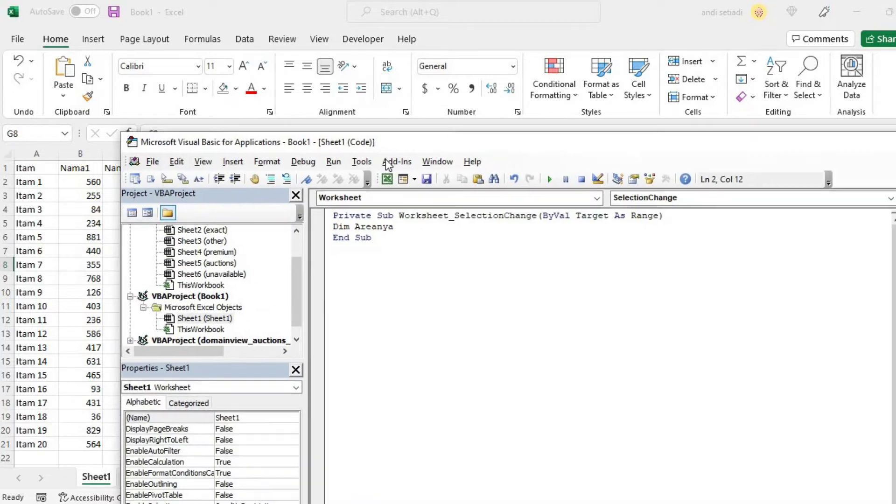
click(360, 159)
click(406, 226)
click(342, 112)
click(483, 179)
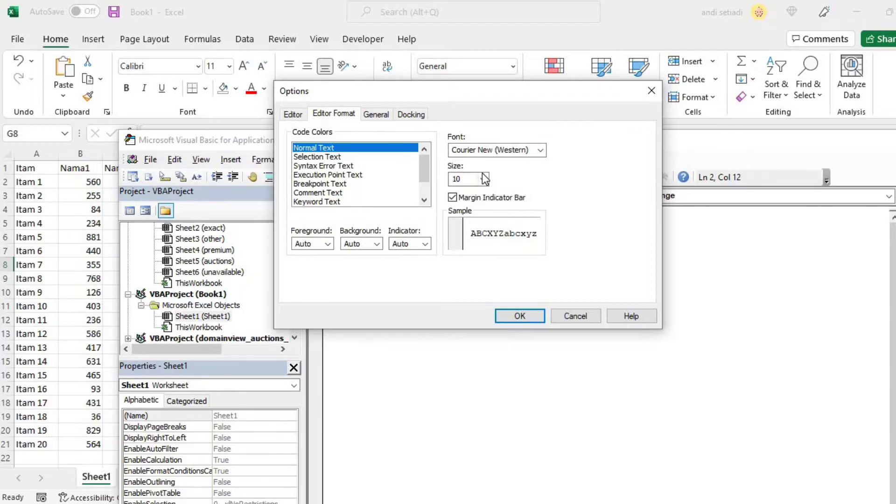
click(474, 227)
key(Return)
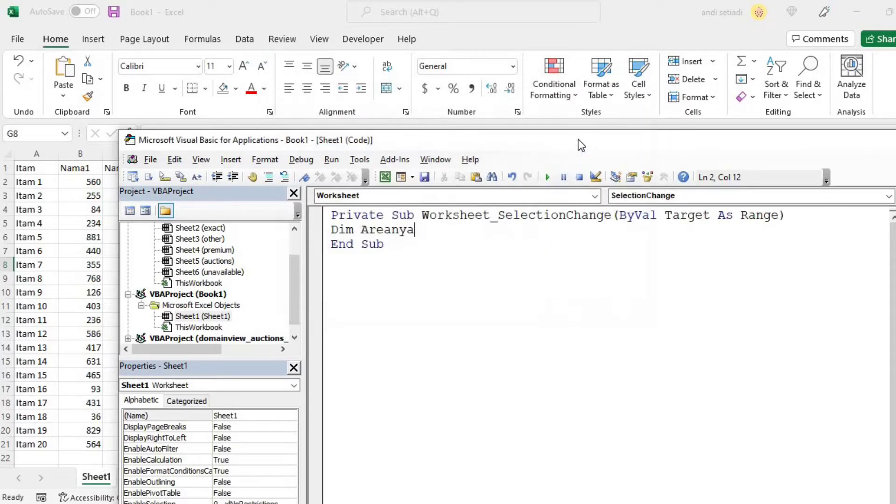
drag(578, 139, 549, 188)
Step: Declare Areanya as Range and add Set Areanya = Range("B2:Q21")
text(as r)
key(Tab)
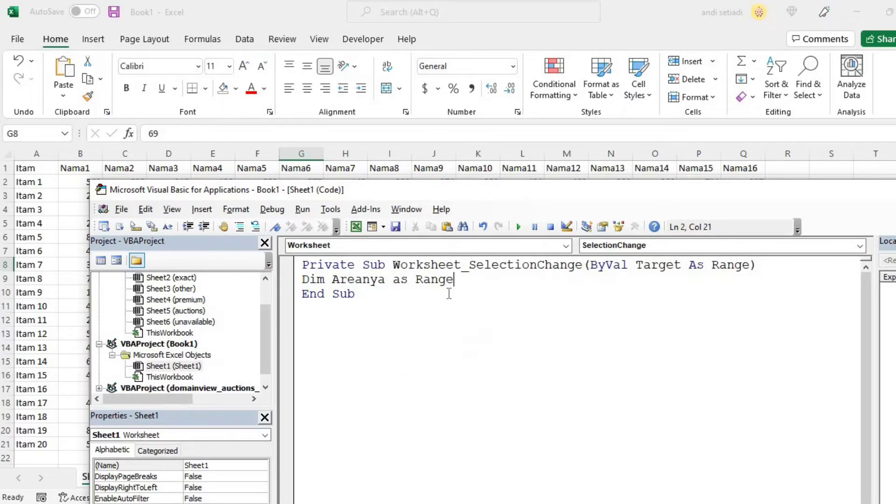
key(Return)
key(Return)
text(set areanya = Range("aB)
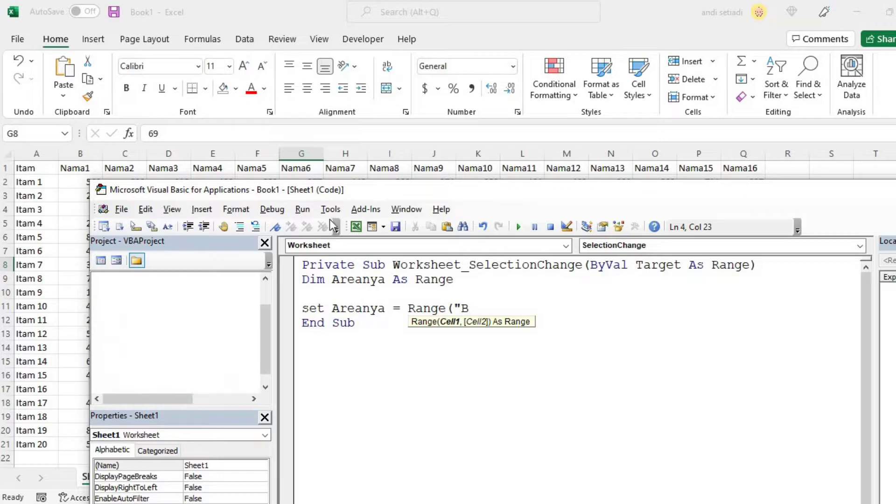
text(2:)
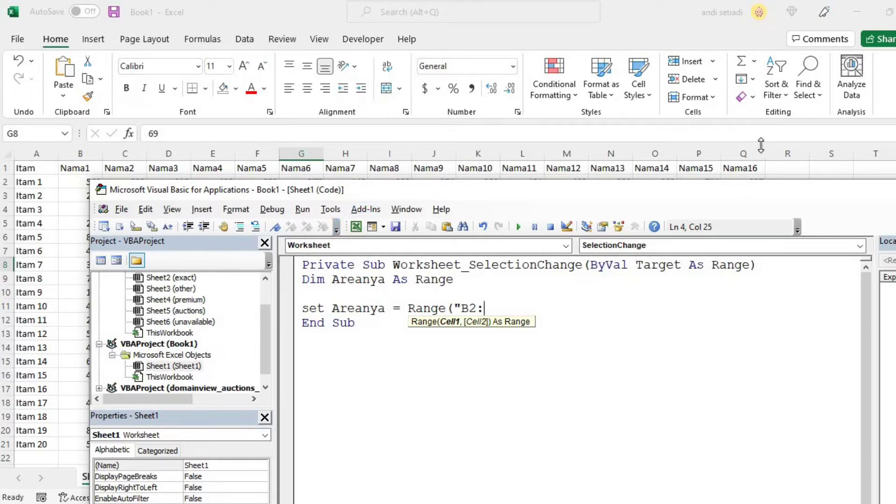
text(Q21"))
key(Down)
Step: Write If Not Intersect(Target, Areanya) Is Nothing Then above End Sub
click(531, 308)
key(Return)
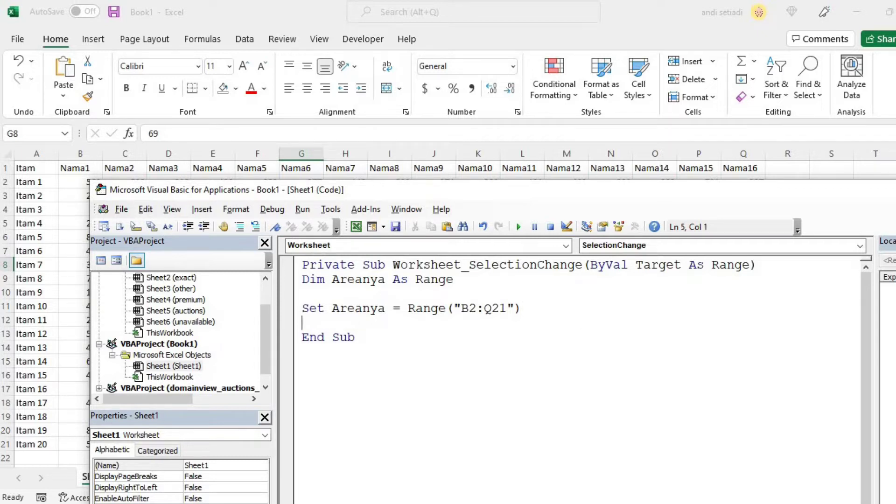
text(if not ins)
key(ctrl+space)
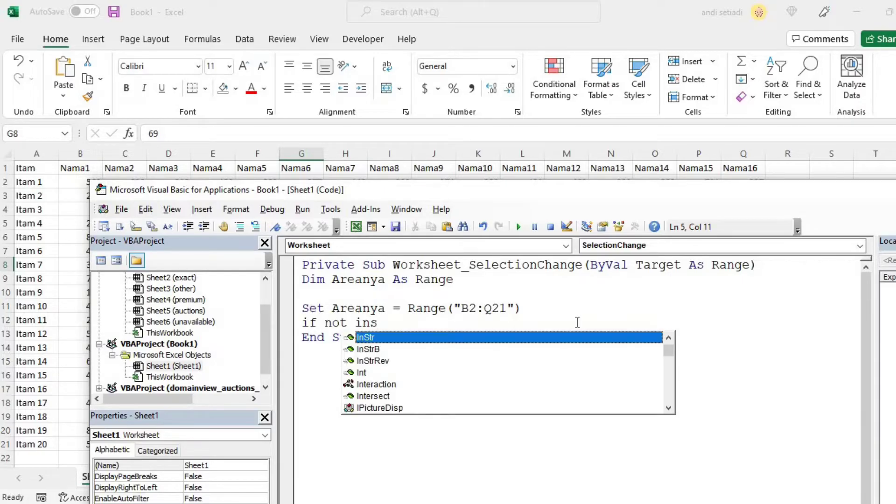
key(Down)
key(Down)
key(Down)
key(Down)
key(Down)
key(Tab)
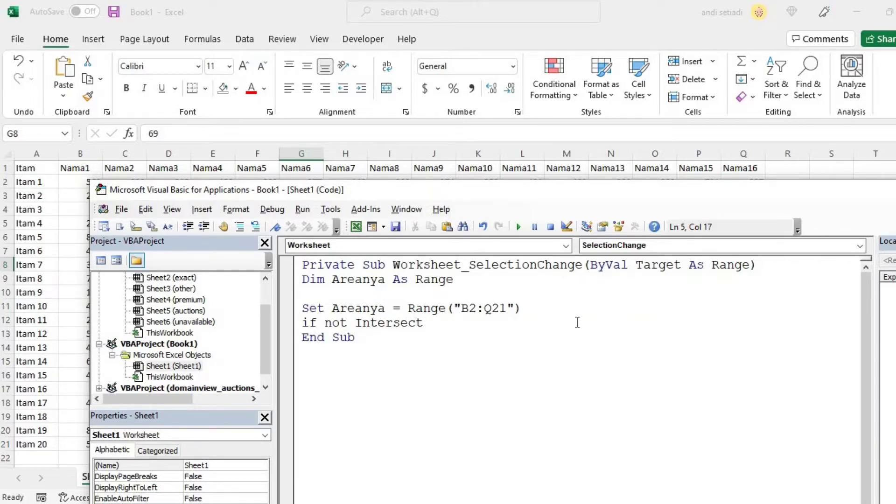
text((target, Areanya) is Nothing then)
key(Return)
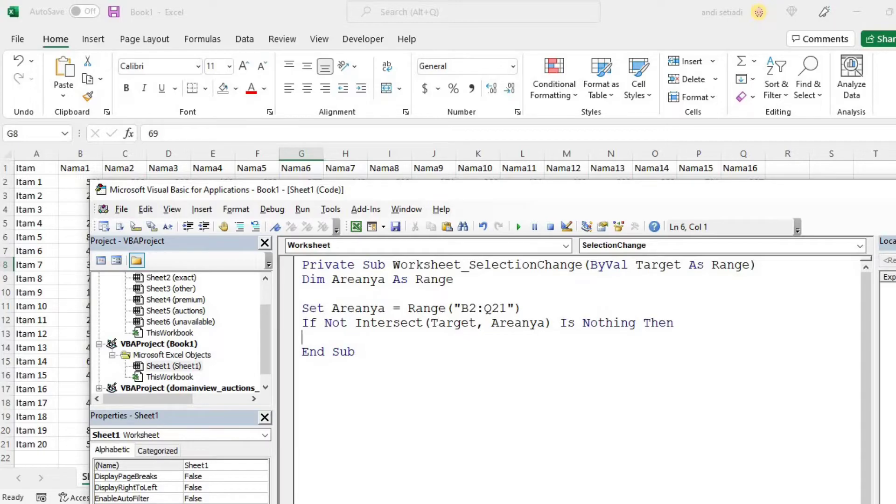
Step: Close the block with End If, leaving an empty line inside it
key(Return)
key(Return)
text(ne dif)
key(BackSpace)
key(BackSpace)
key(BackSpace)
key(BackSpace)
key(BackSpace)
key(BackSpace)
text(en  if)
click(303, 337)
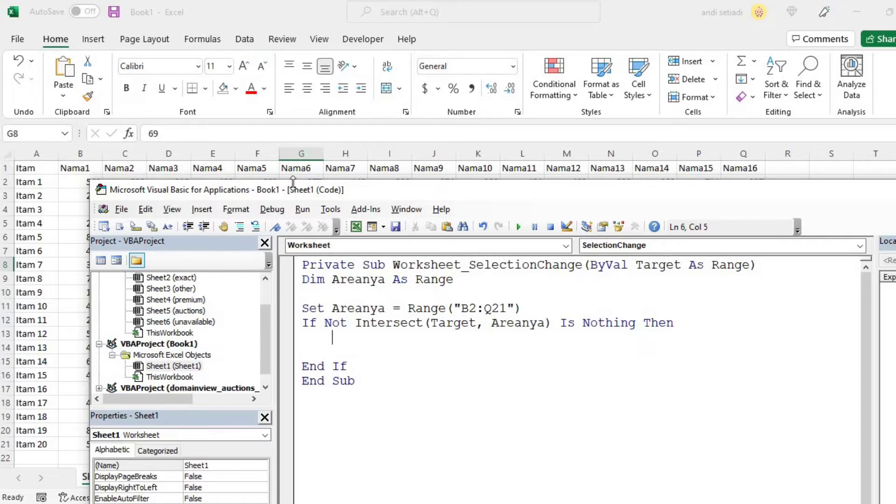
drag(434, 201, 458, 231)
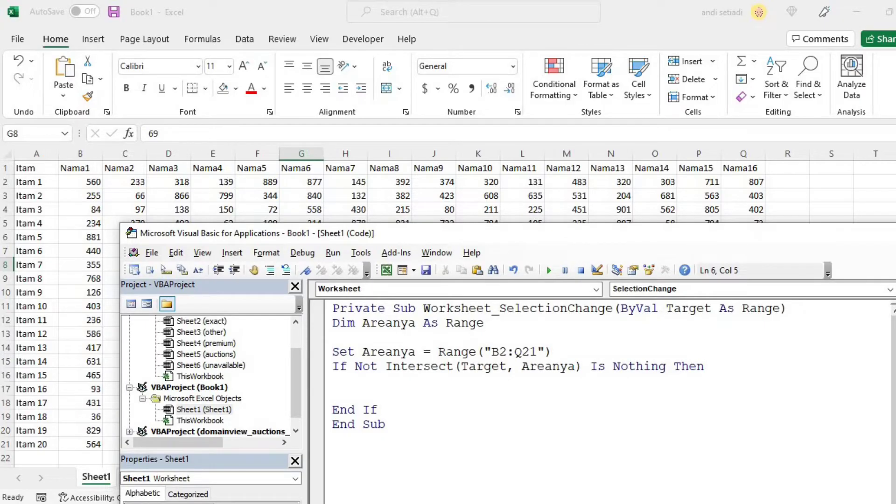
Step: Start a Range(Cells( line and comment it out for now
text(range(cells()
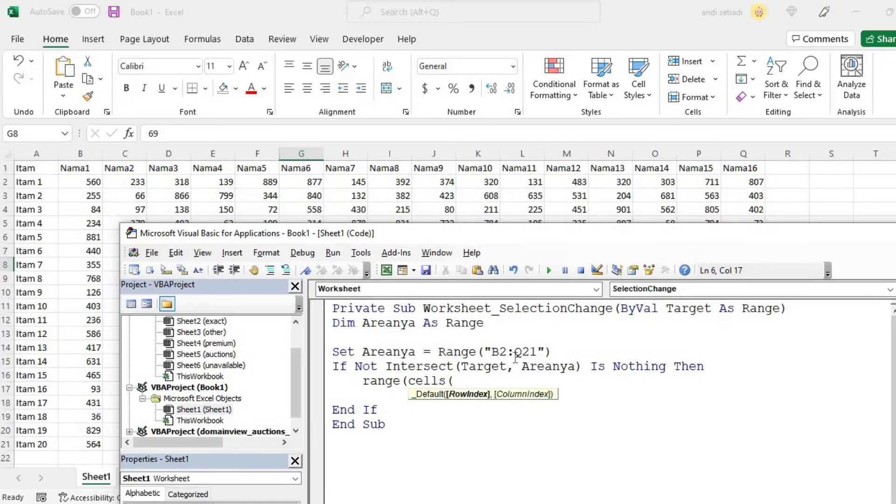
text(target)
key(BackSpace)
key(BackSpace)
key(BackSpace)
key(BackSpace)
key(BackSpace)
key(BackSpace)
click(364, 381)
text(;)
Step: Declare Dim Brs As Long, Kol As Long below the existing declaration
click(442, 337)
text(Dim Brs as long, )
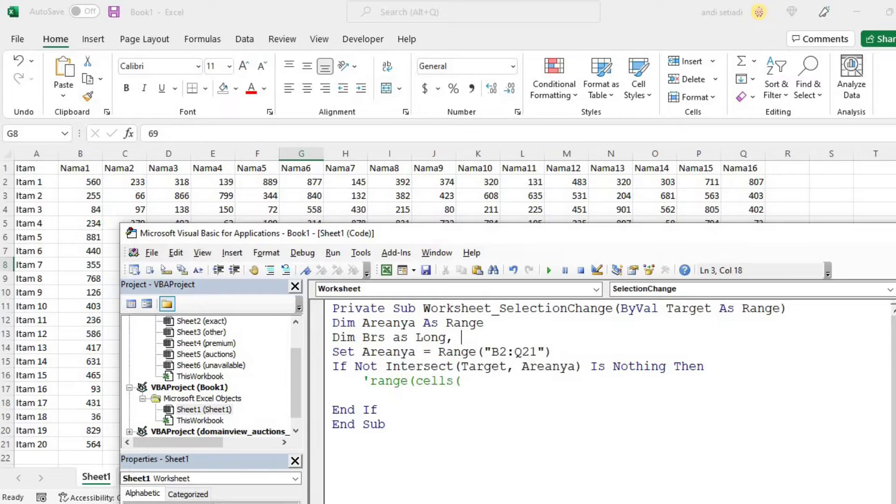
text(Kol as long)
key(Tab)
key(Down)
key(Up)
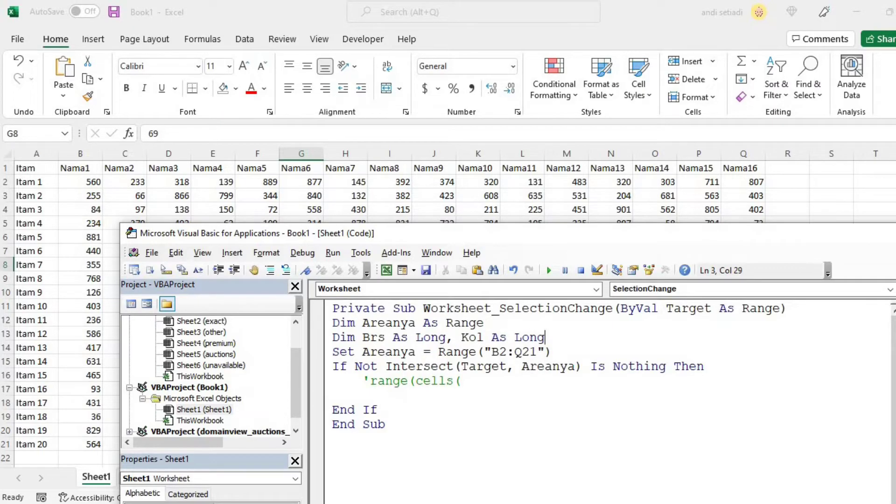
key(Return)
Step: Inside the If block, set Brs = Target.Row and Kol = Target.Column
click(367, 395)
key(Return)
key(Up)
text(brs [)
key(BackSpace)
text(= target.row)
key(Return)
text(kol = Target.k)
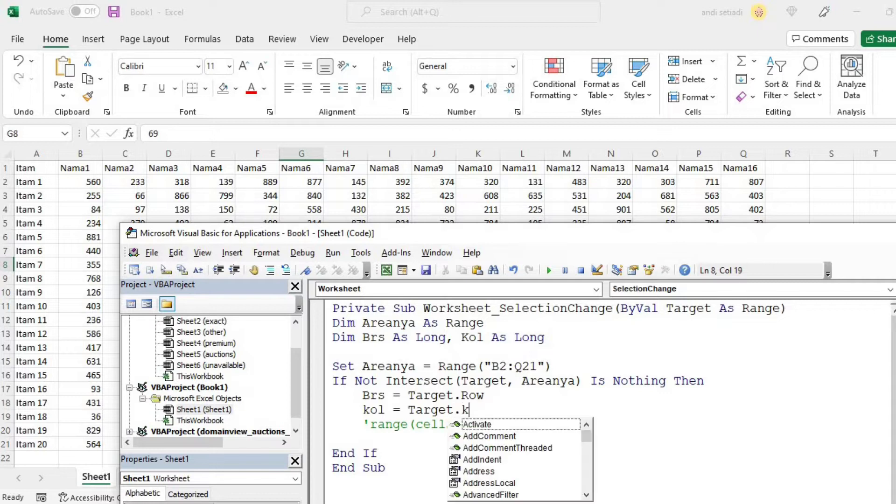
key(BackSpace)
text(col)
key(Tab)
Step: Remove the comment marker from the Range line, adding a blank line before it
key(Down)
key(Left)
key(Left)
key(Left)
key(Left)
key(Left)
key(Left)
key(Left)
key(Right)
key(Right)
key(BackSpace)
key(Return)
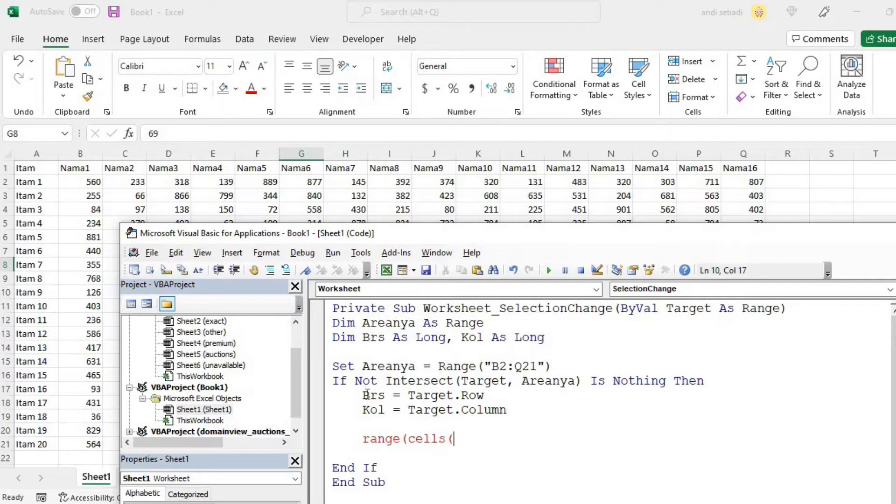
Step: Make the range start at Cells(2, Kol)
text(brs)
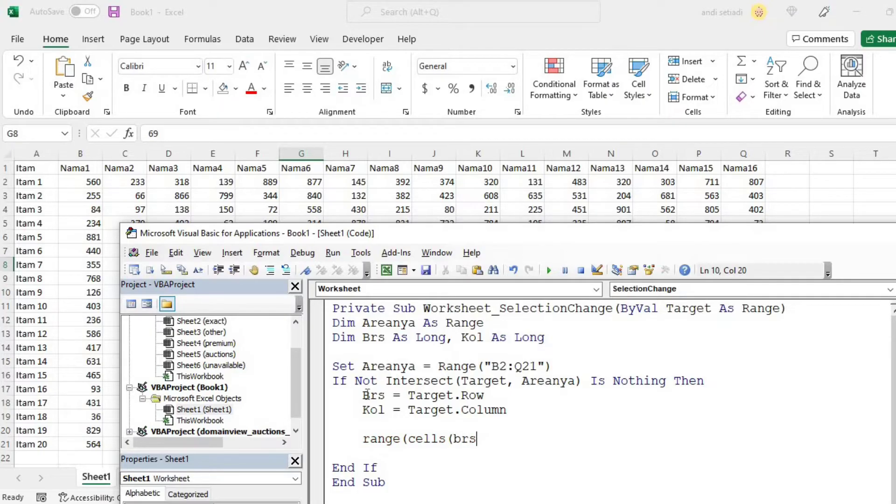
text(,)
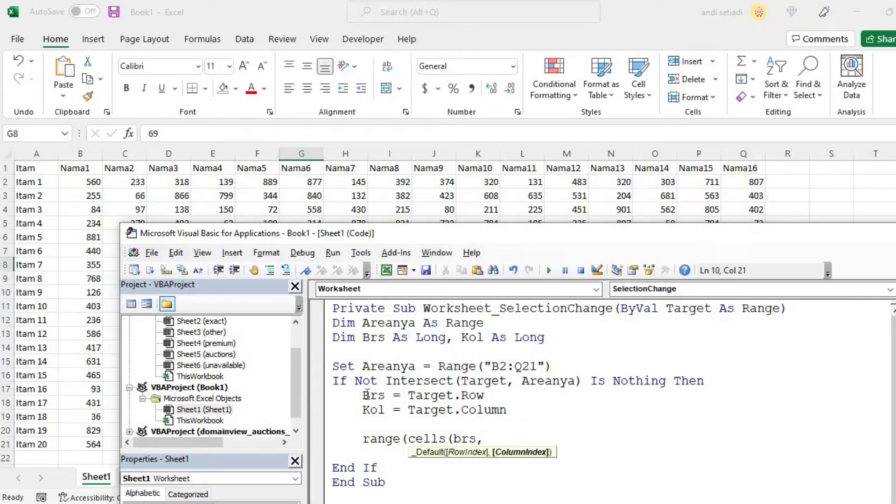
text(kol)
double_click(475, 438)
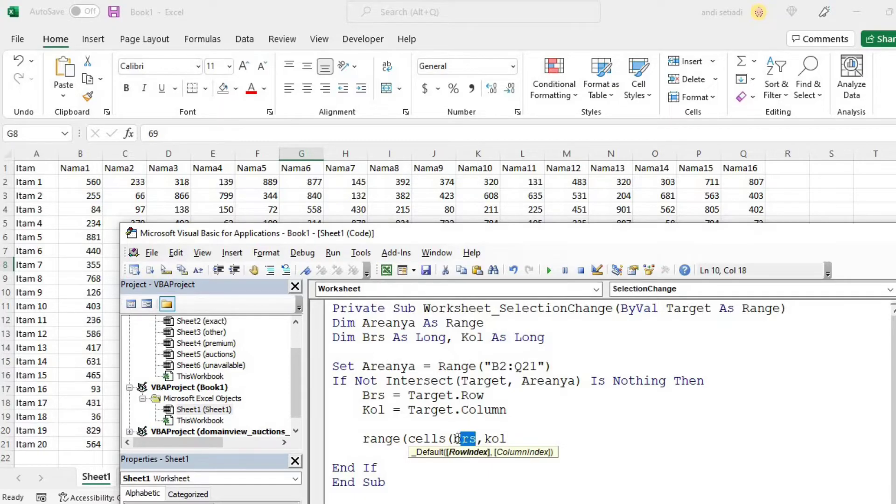
text(2)
key(End)
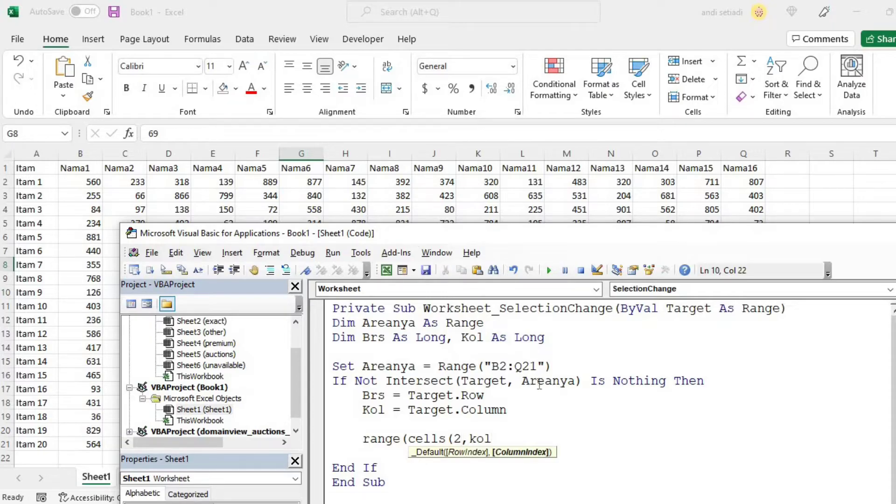
Step: Complete Range(Cells(2, Kol), Cells(Brs, Kol)).Interior.ColorIndex = 34 and test it on I11
text(),cells()
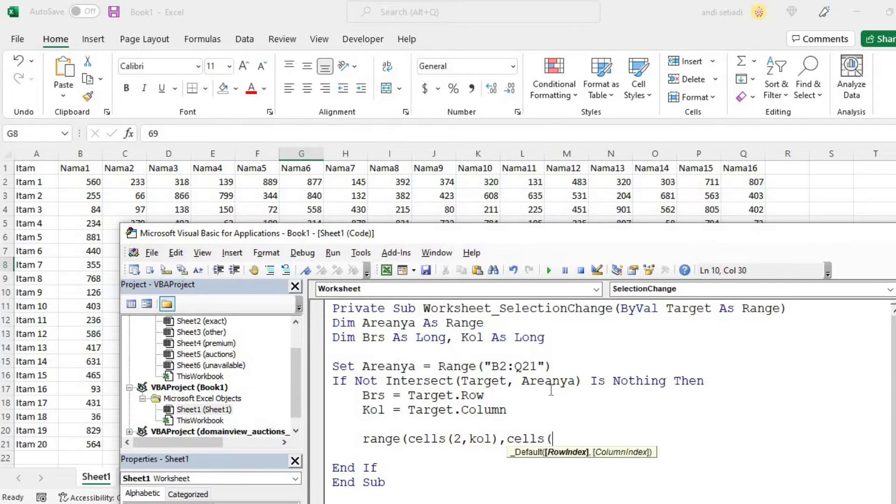
text(brs,kol).)
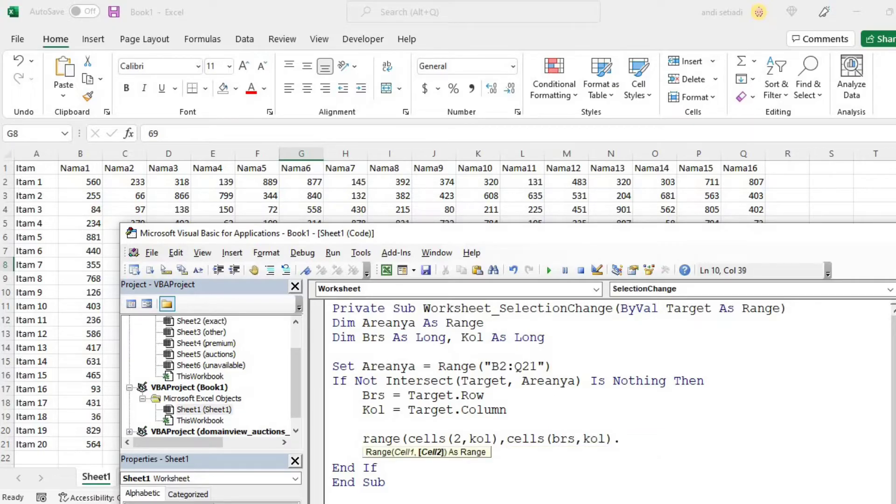
key(BackSpace)
text().in)
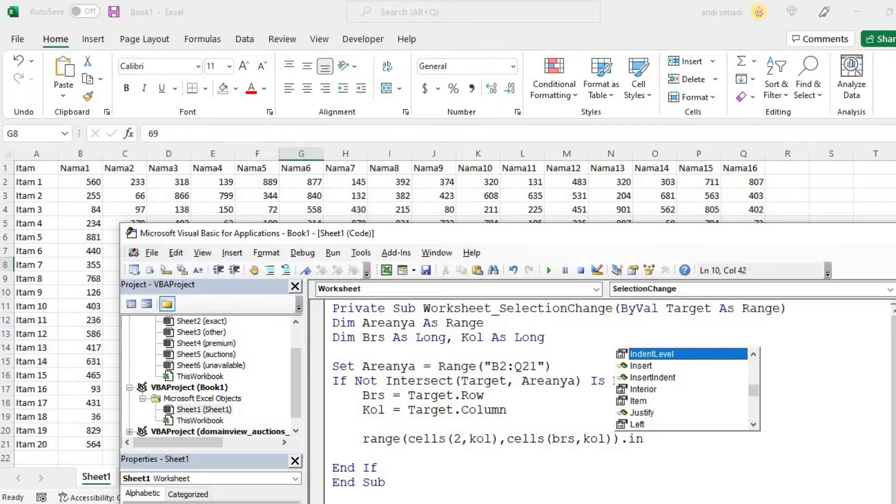
text(t)
key(Tab)
text(.co)
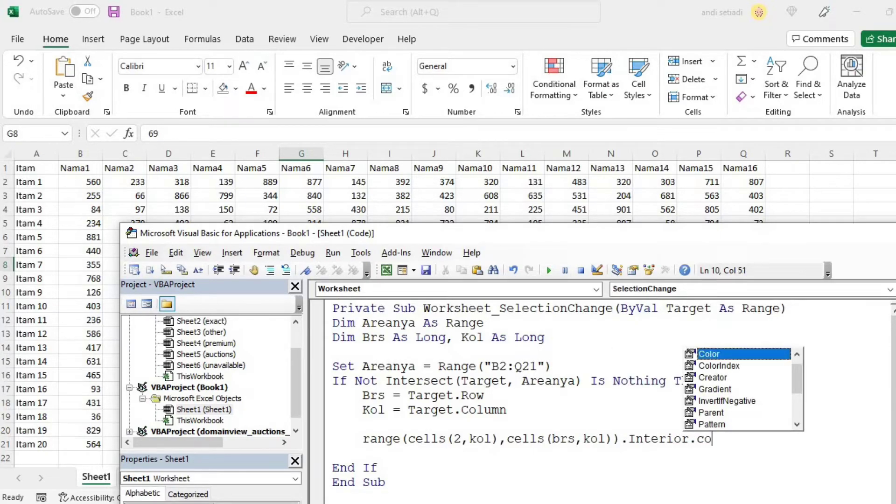
key(Tab)
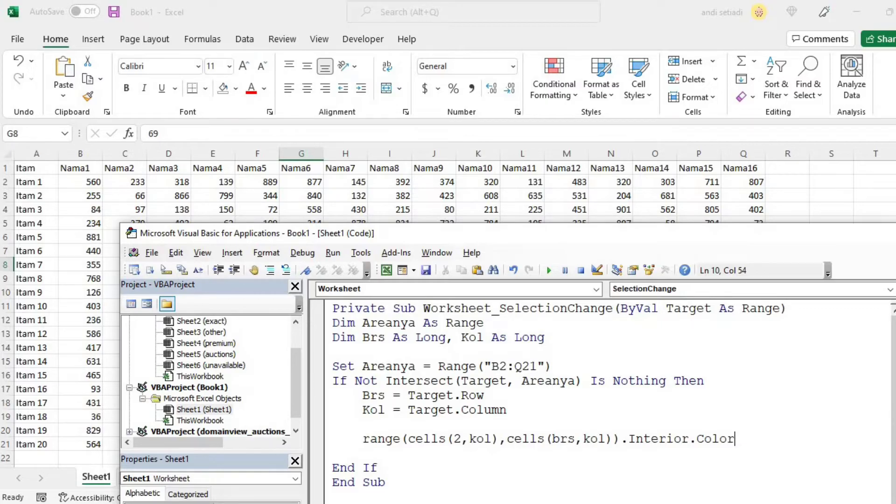
text(Index = 34)
key(Return)
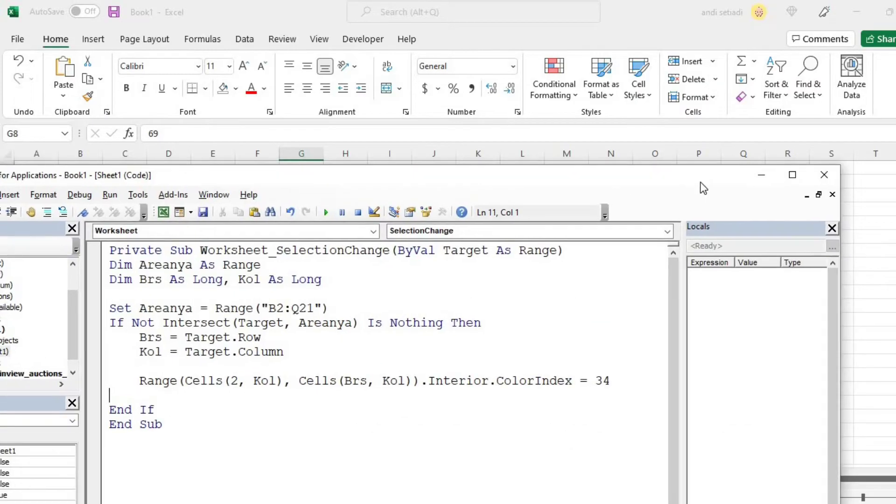
click(761, 176)
click(406, 304)
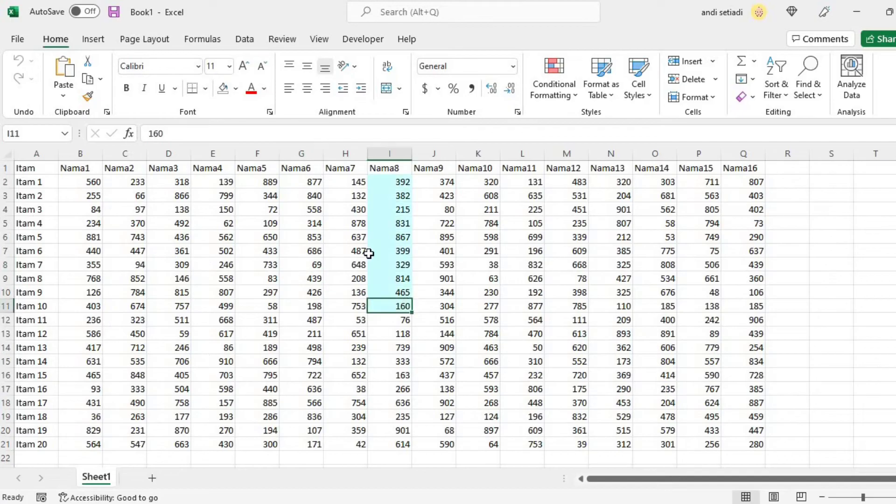
Step: Select F15, L15 and O10 to test the column highlight
click(269, 363)
click(509, 357)
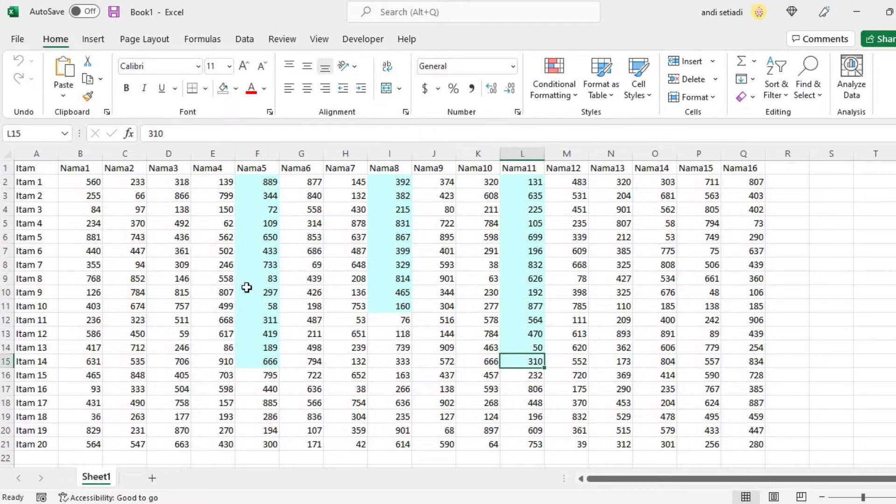
click(641, 290)
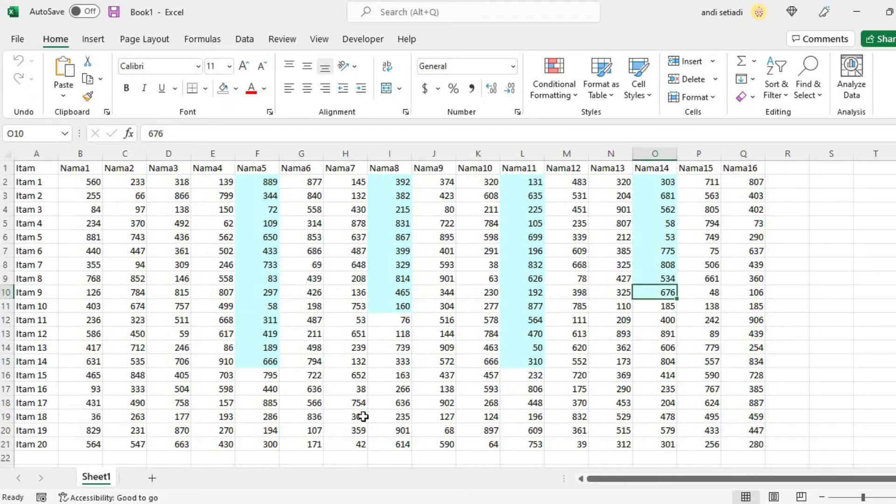
Step: Add Areanya.Interior.ColorIndex = 0 before the Range line to clear old fills
click(381, 469)
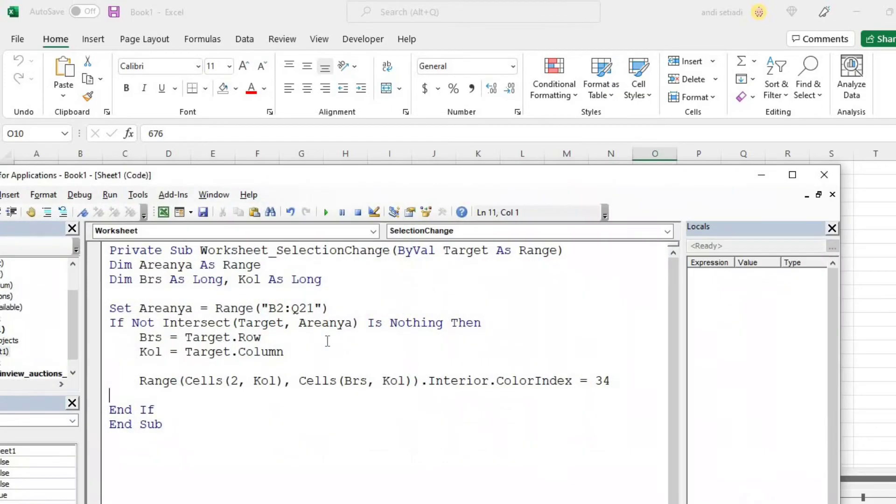
drag(369, 168, 502, 136)
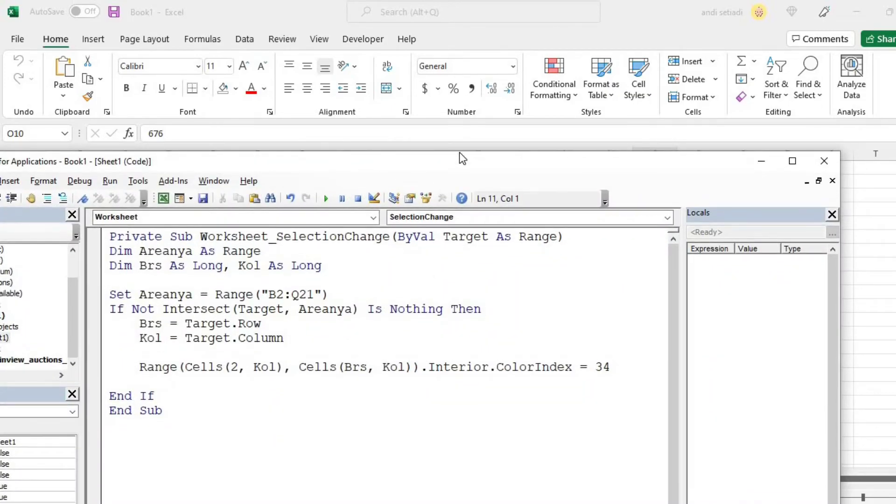
click(310, 334)
text(.)
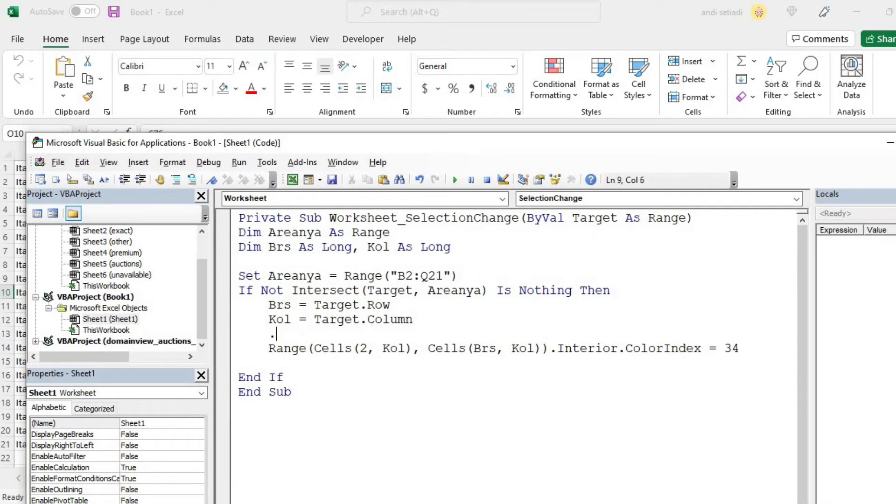
key(BackSpace)
text(Areanya)
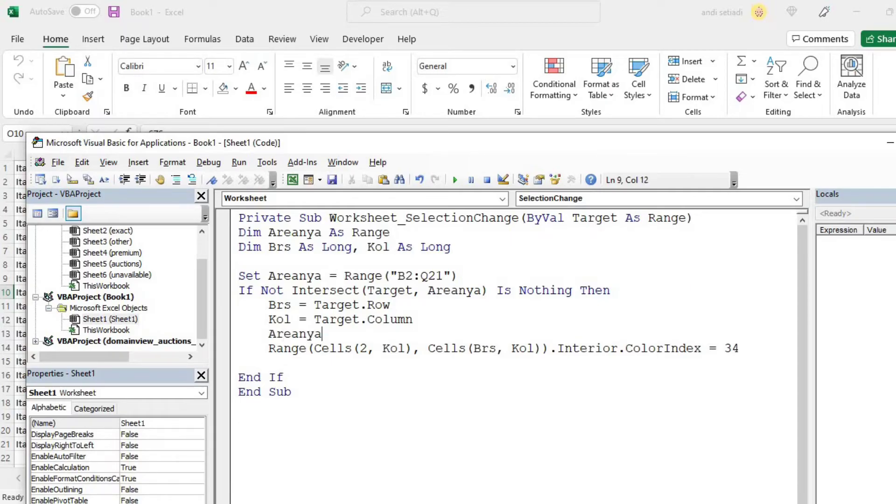
text(.in)
key(Down)
key(Down)
key(Down)
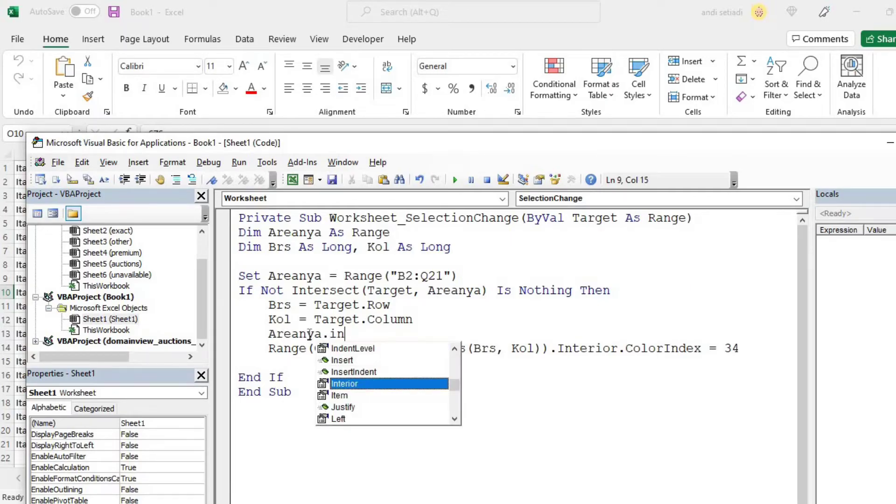
key(Tab)
text(.co)
key(Down)
key(Tab)
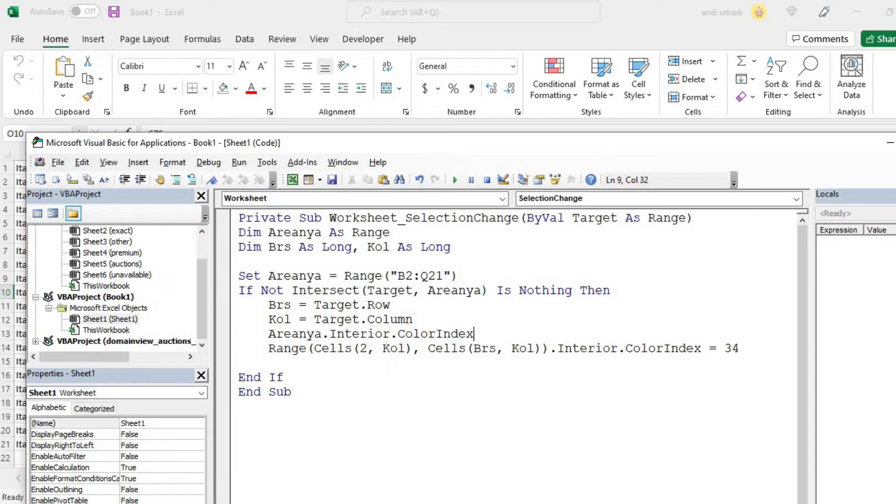
text(0)
key(Down)
Step: Test the macro by selecting H17, E12, M9, I8 and H13
click(887, 142)
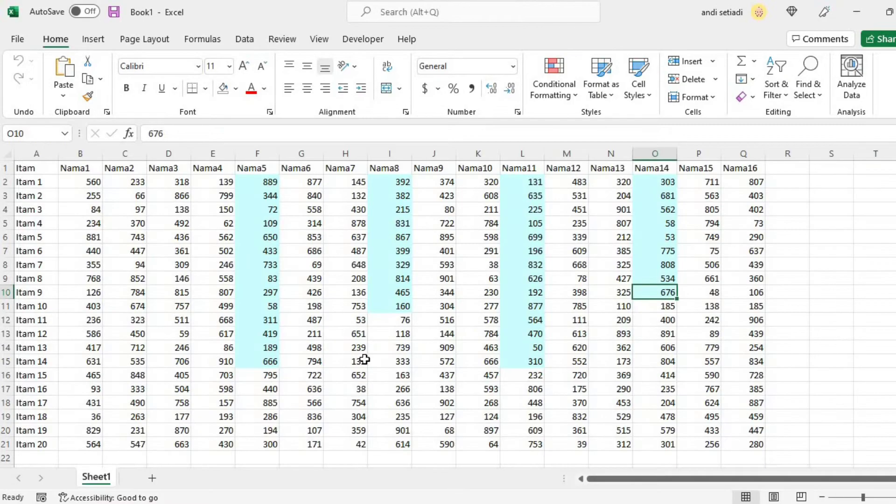
click(353, 389)
click(227, 320)
click(546, 281)
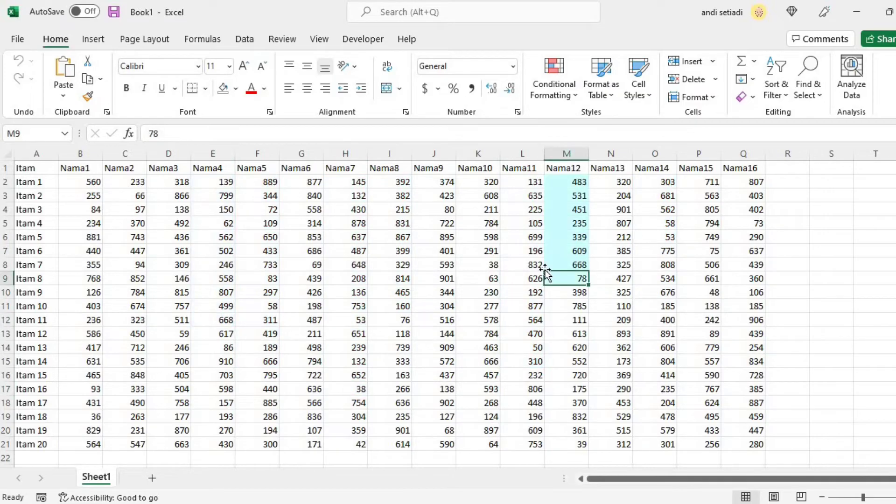
click(406, 263)
click(343, 333)
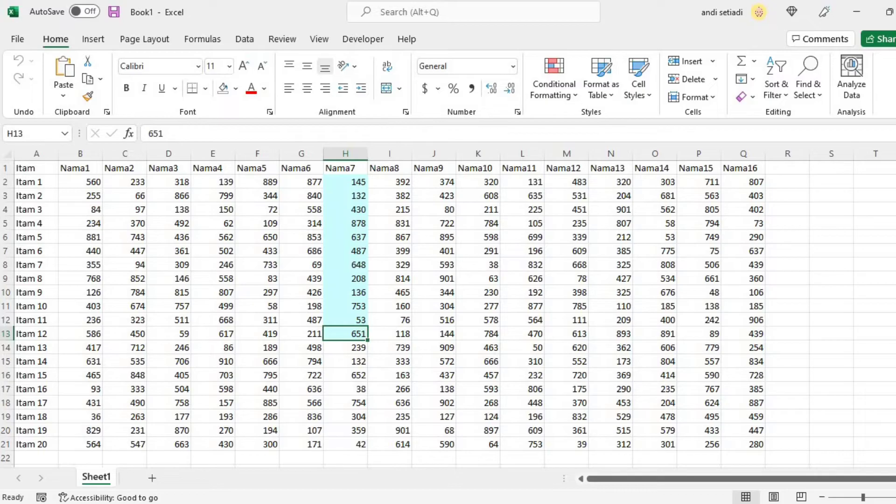
Step: Duplicate the highlight line as Range(Cells(Brs, 1), Cells(Brs, Kol)) with index 34, testing on L15
click(392, 454)
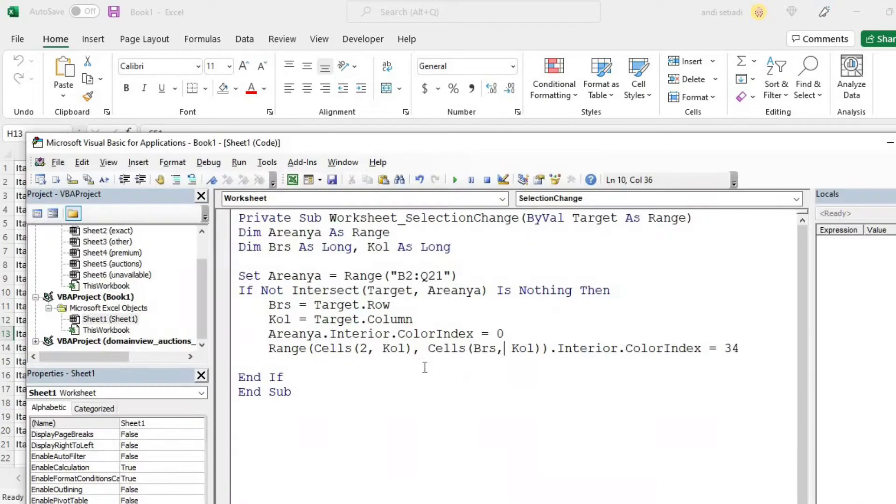
drag(746, 348, 272, 349)
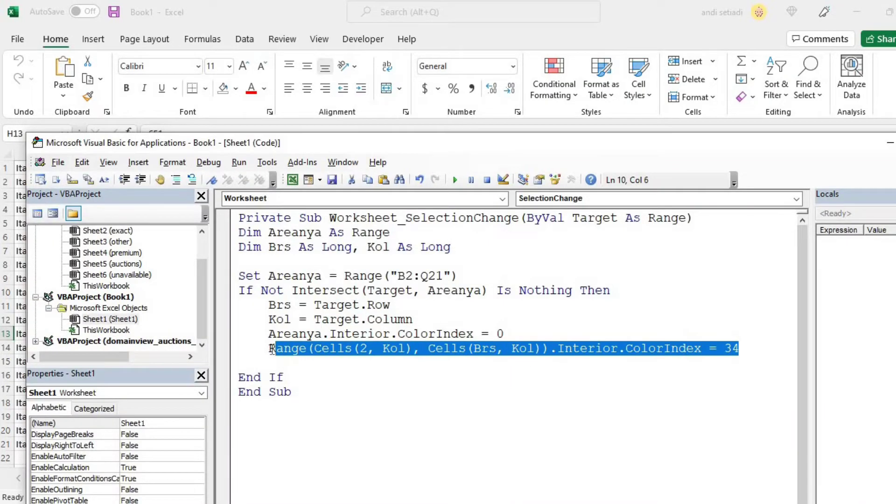
click(289, 367)
click(230, 371)
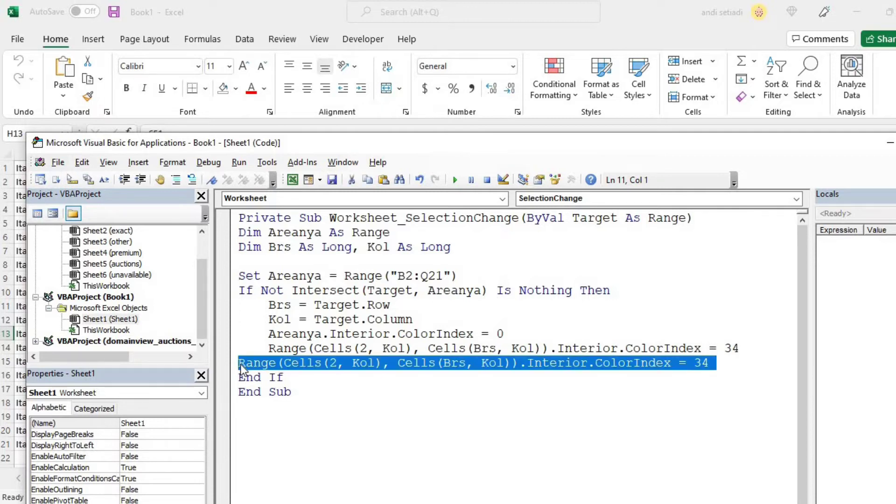
key(Tab)
double_click(363, 363)
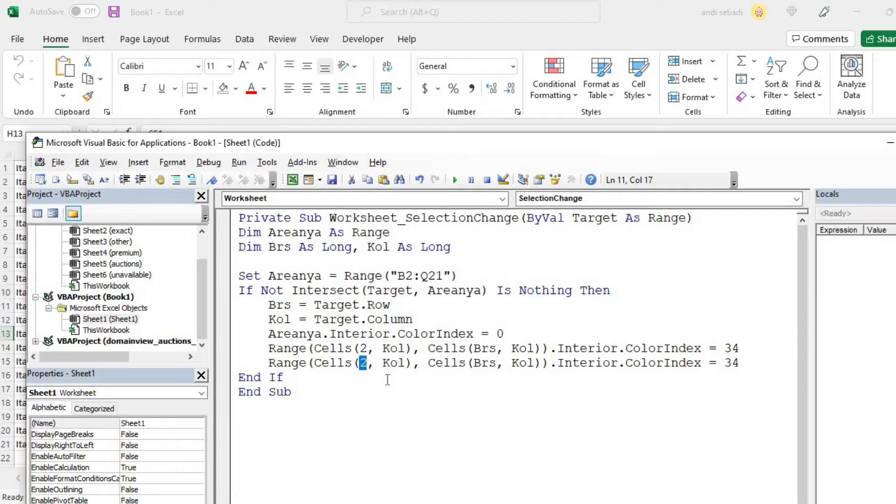
text(br)
text(s)
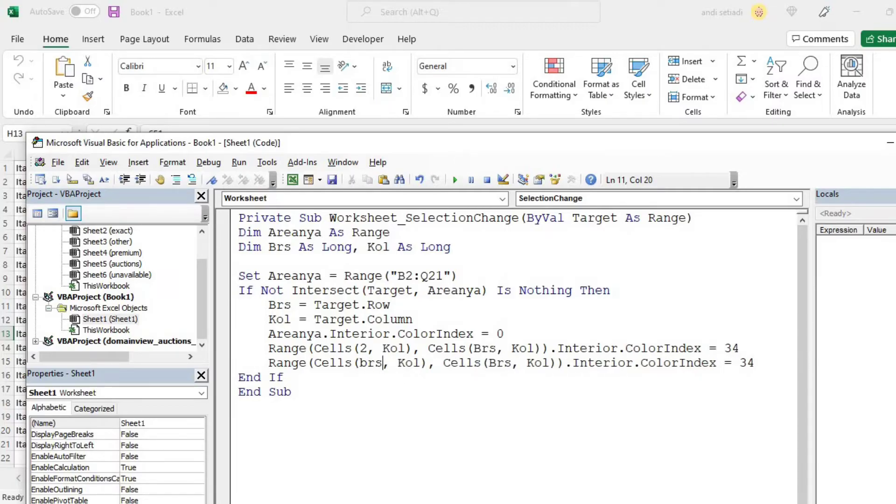
key(ctrl+shift+Left)
text(1)
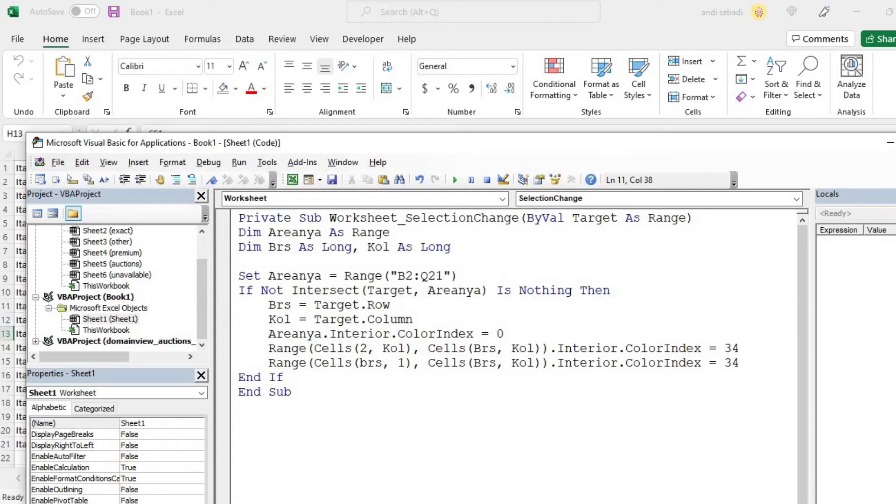
click(376, 364)
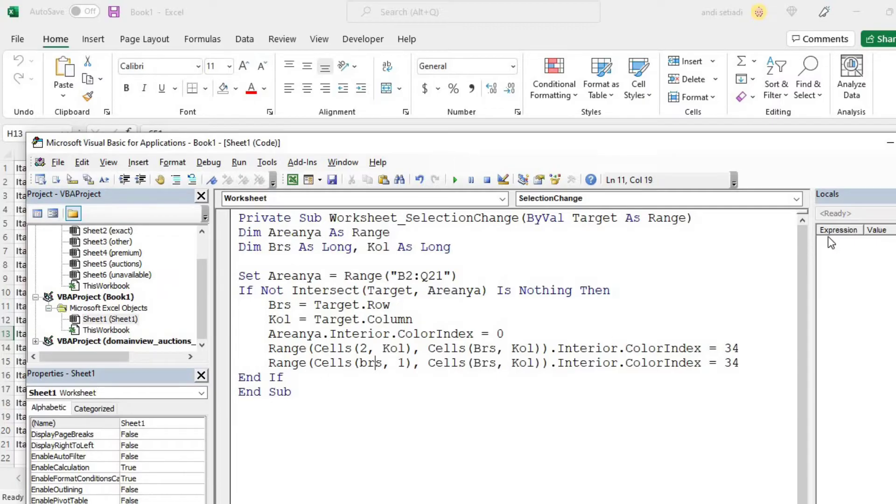
click(891, 142)
click(514, 360)
Step: Test the row and column highlight on I11, G7, E12 and I15
click(398, 310)
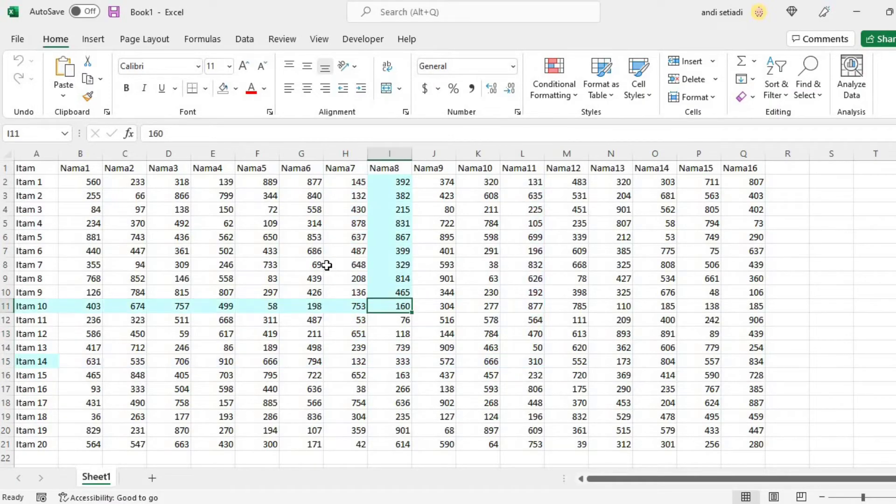
click(306, 250)
click(219, 320)
click(397, 361)
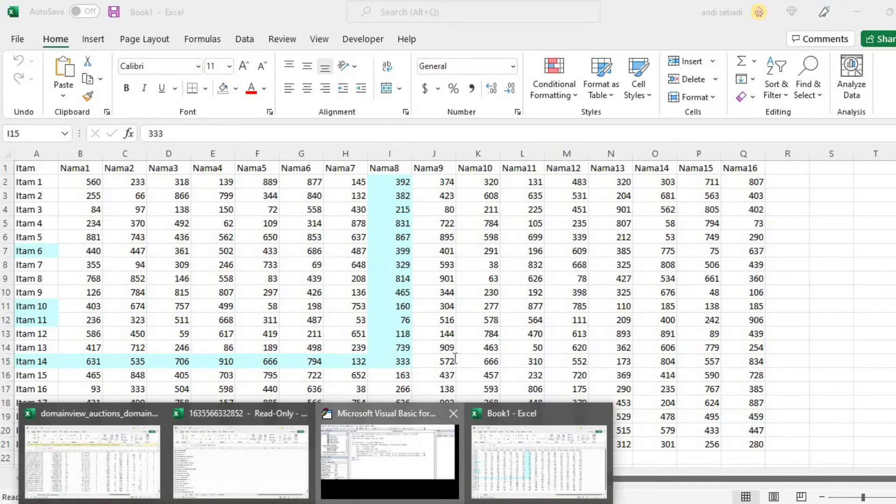
Step: Change the row range start to Cells(Brs, 2) and clear the blue from A5:A18
click(387, 447)
double_click(401, 362)
text(2)
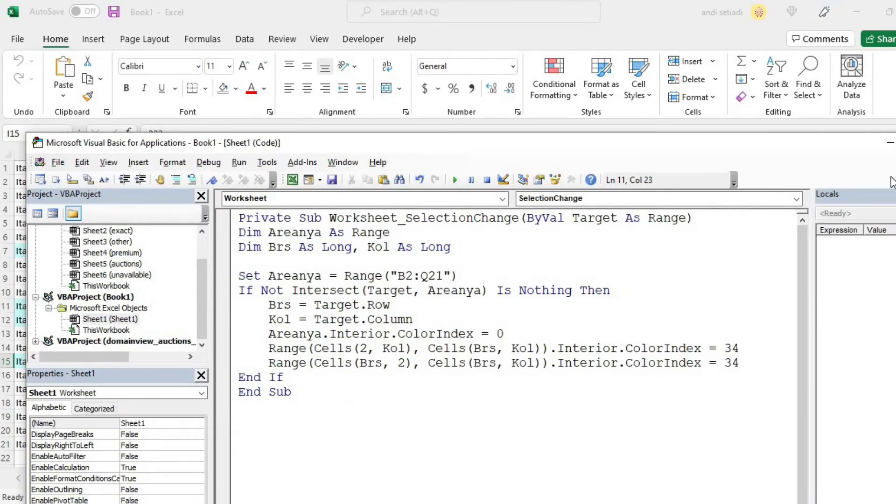
click(888, 143)
drag(59, 225, 37, 404)
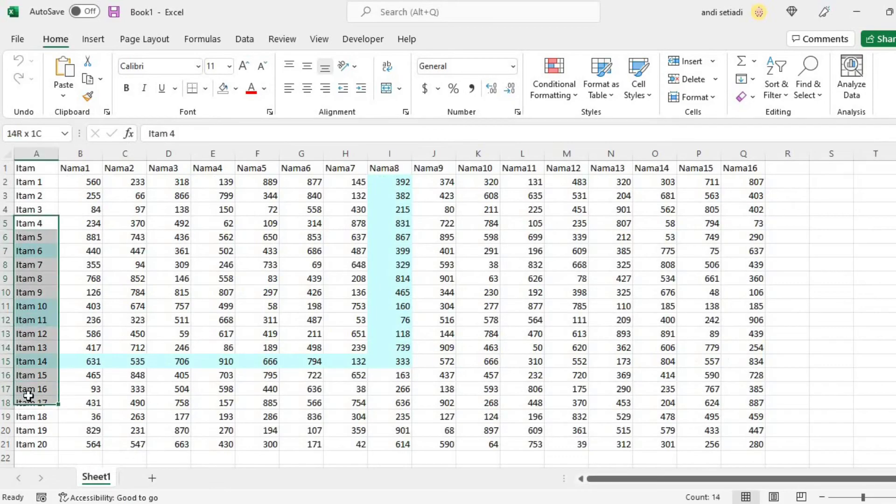
Step: Test the highlight again on K8, G13, N11, G15 and K12
click(496, 266)
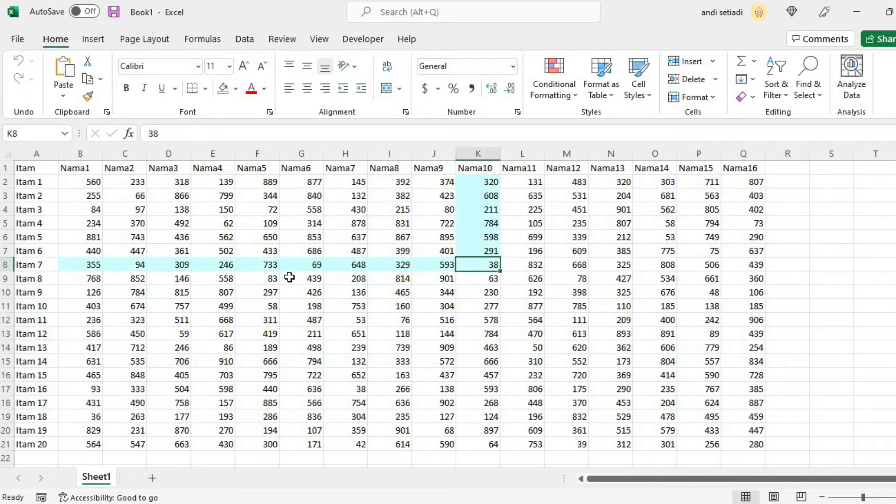
click(293, 337)
click(614, 306)
click(308, 361)
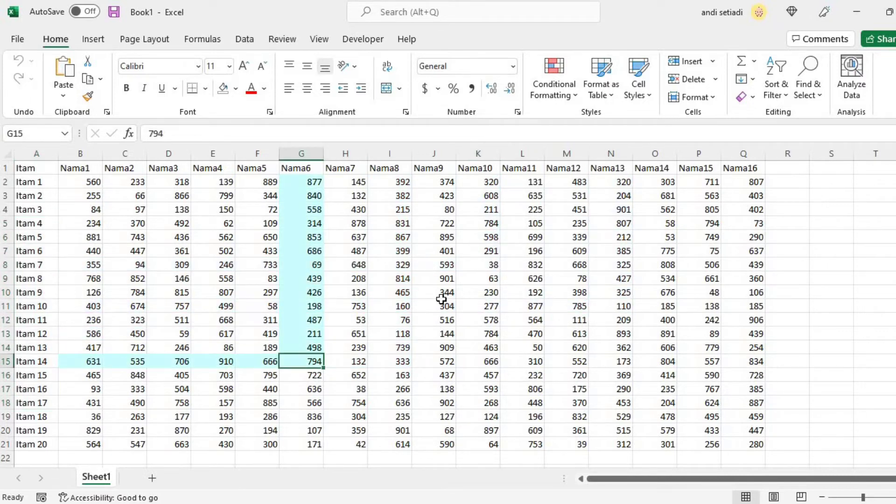
click(480, 321)
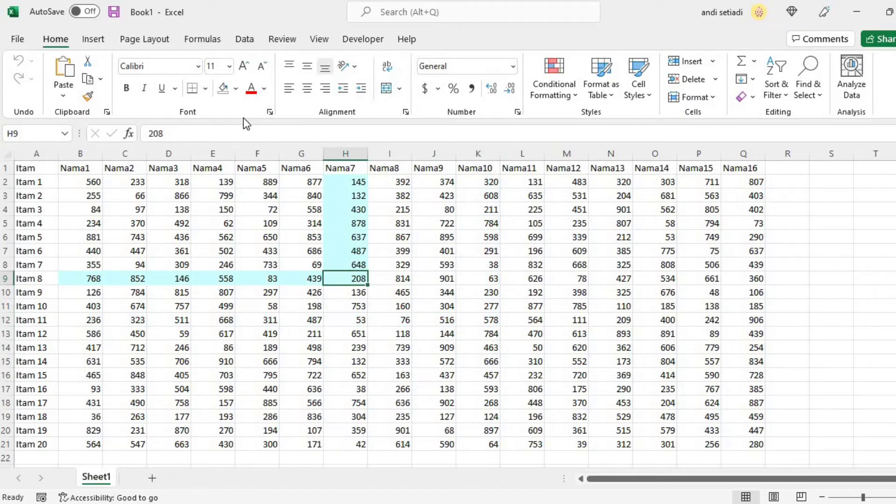
Step: Fill H9 with the recent blue and print its Interior.Color in the Immediate window
click(236, 89)
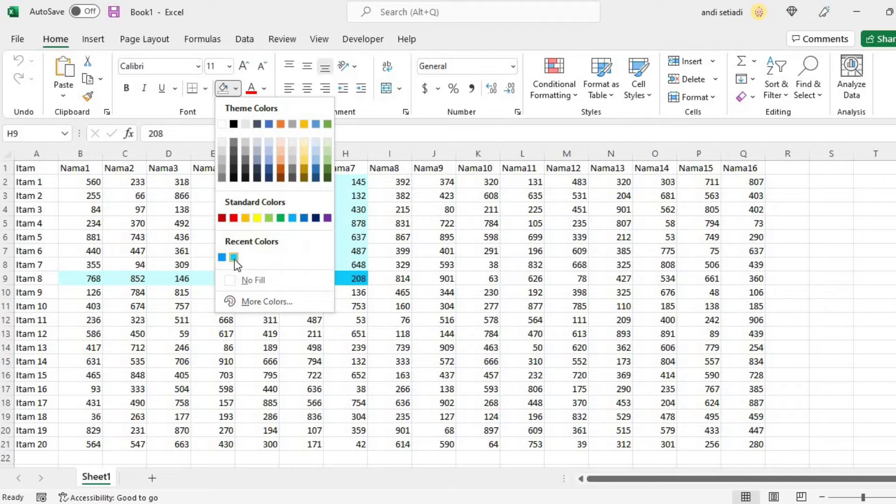
click(222, 257)
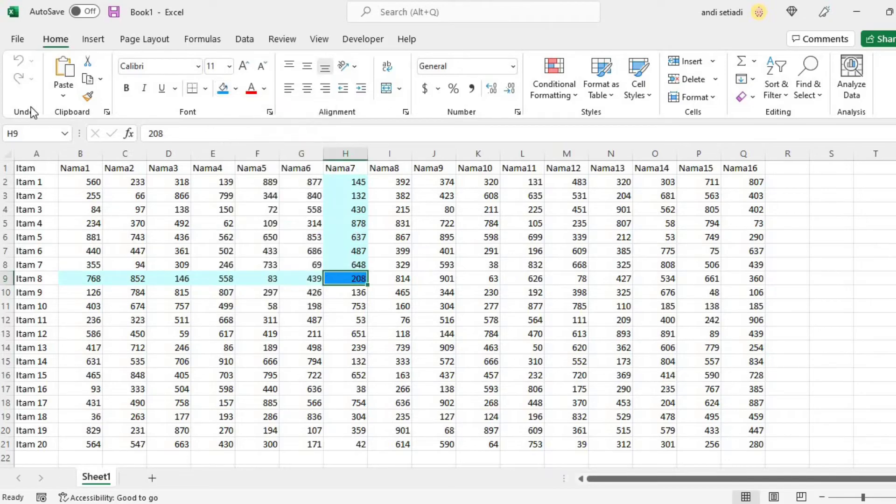
click(381, 469)
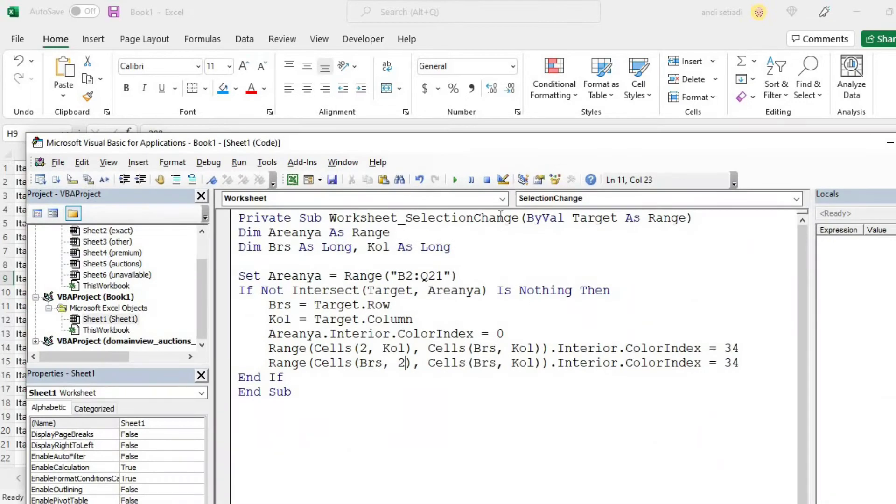
double_click(526, 147)
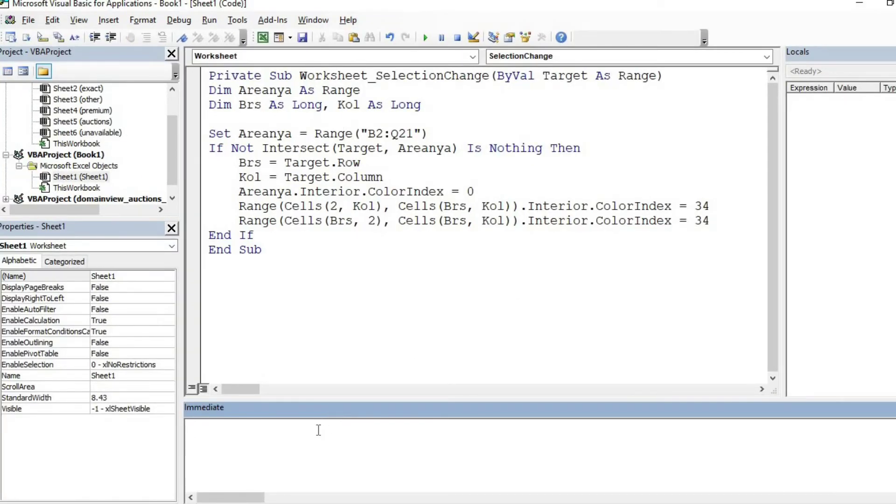
text(?range)
text(("H9")
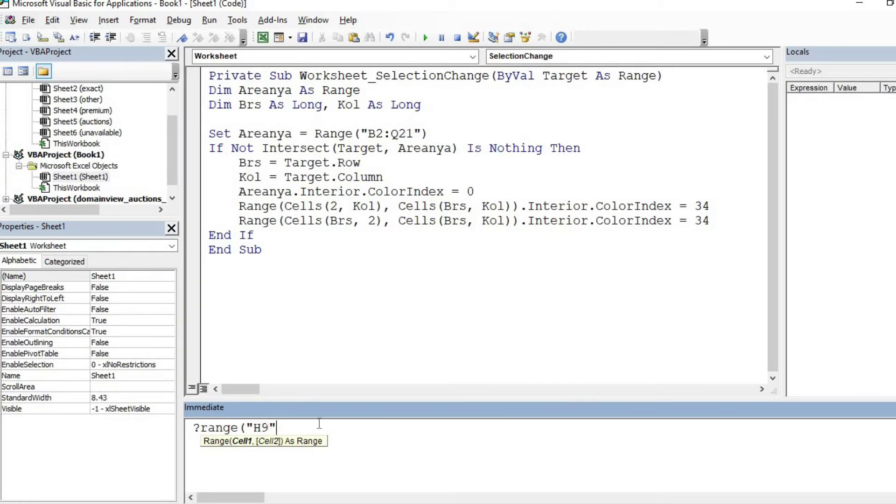
text().in)
key(Down)
key(Down)
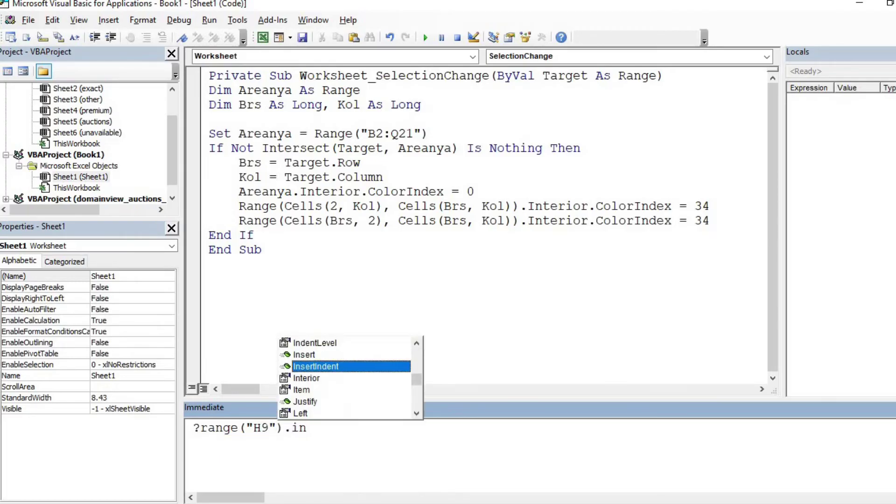
key(Down)
key(Tab)
text(.co)
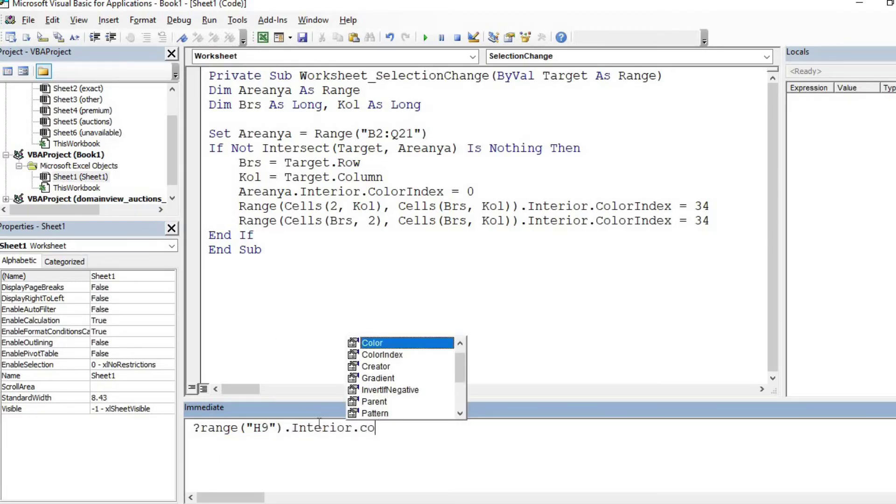
key(Return)
Step: Replace 34 in the column highlight line with 16750848
double_click(206, 442)
key(ctrl+c)
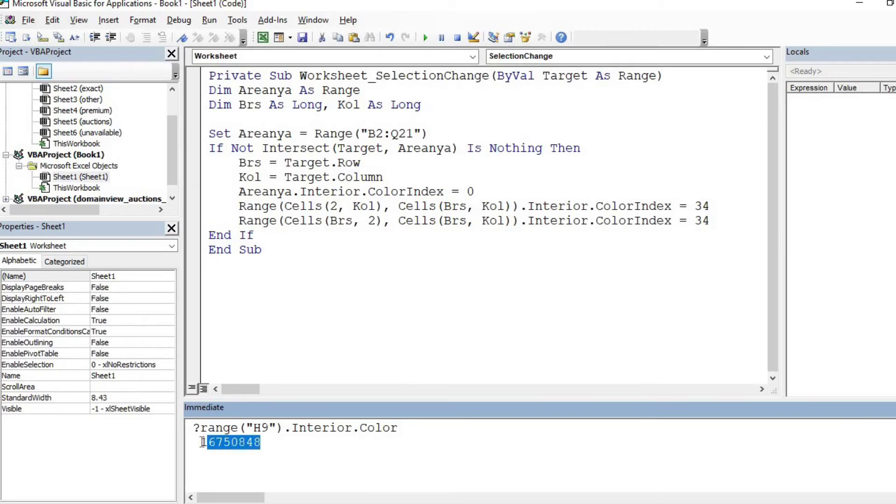
double_click(701, 205)
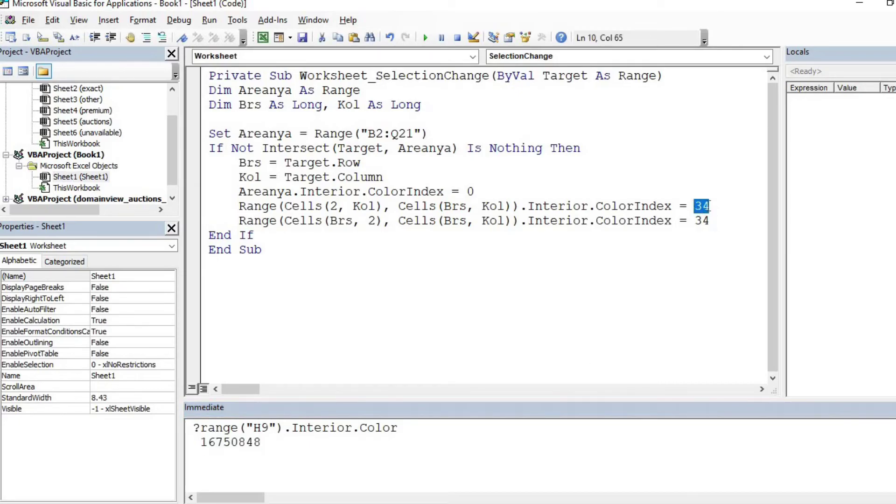
key(ctrl+v)
click(859, 4)
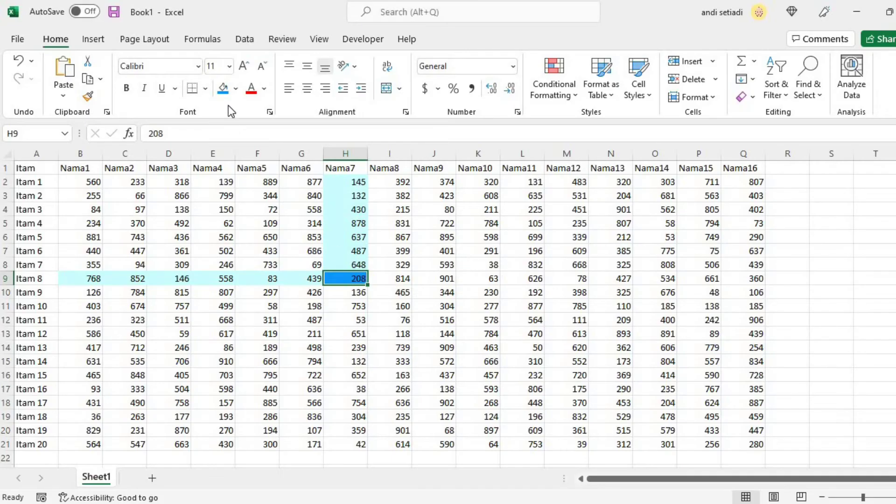
Step: Fill H9 with cyan, query its colour, and put 16763904 in the row highlight line
click(237, 88)
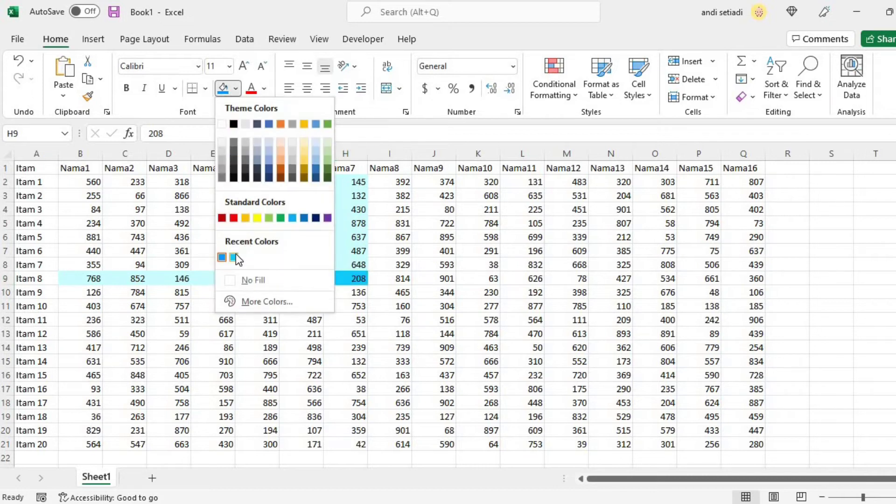
click(234, 257)
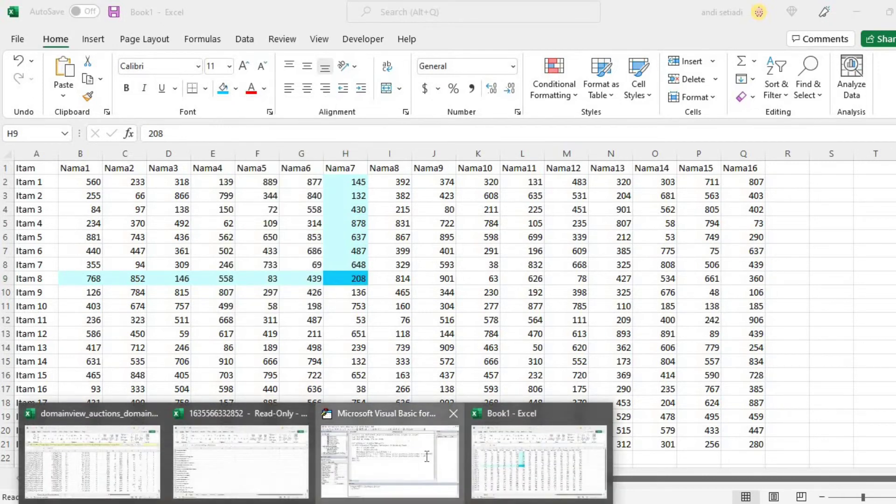
click(417, 467)
key(Return)
drag(270, 442, 201, 442)
key(ctrl+c)
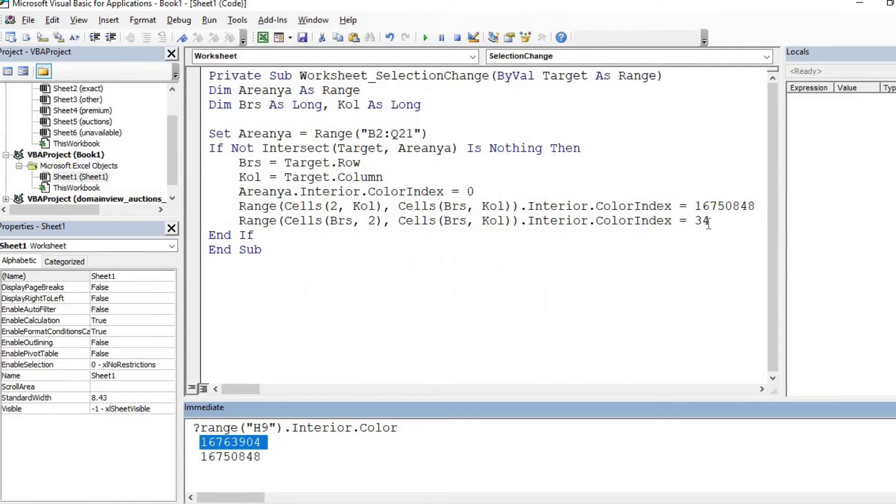
double_click(702, 221)
key(ctrl+v)
Step: Fix the error on K13 by switching both lines from ColorIndex to Color and resume
key(alt+F11)
click(497, 332)
click(492, 242)
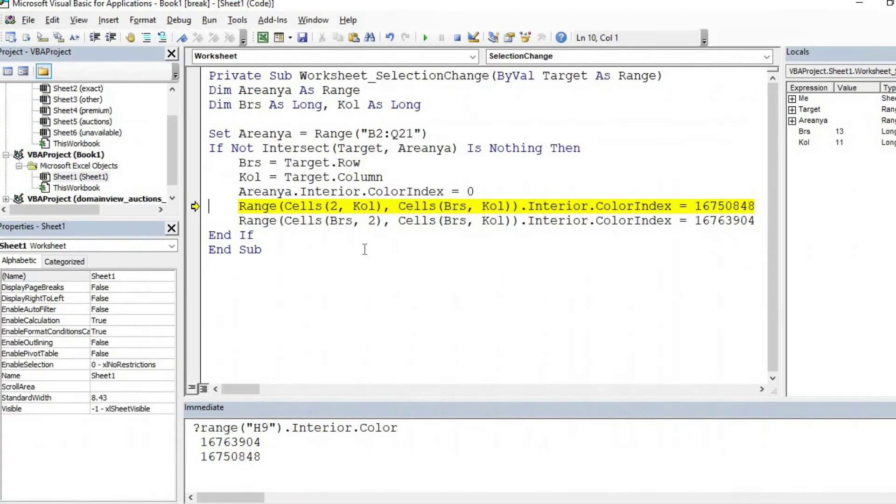
drag(671, 206, 633, 206)
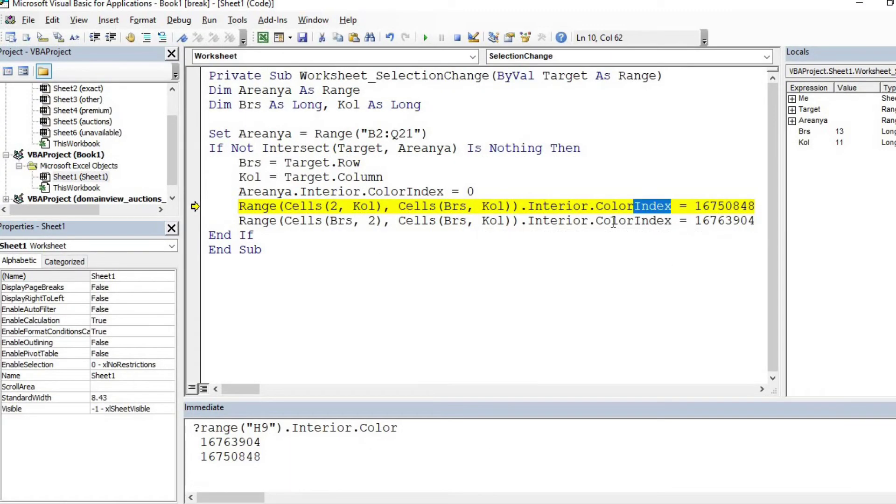
key(Delete)
click(657, 220)
double_click(656, 220)
click(657, 220)
drag(671, 220, 633, 220)
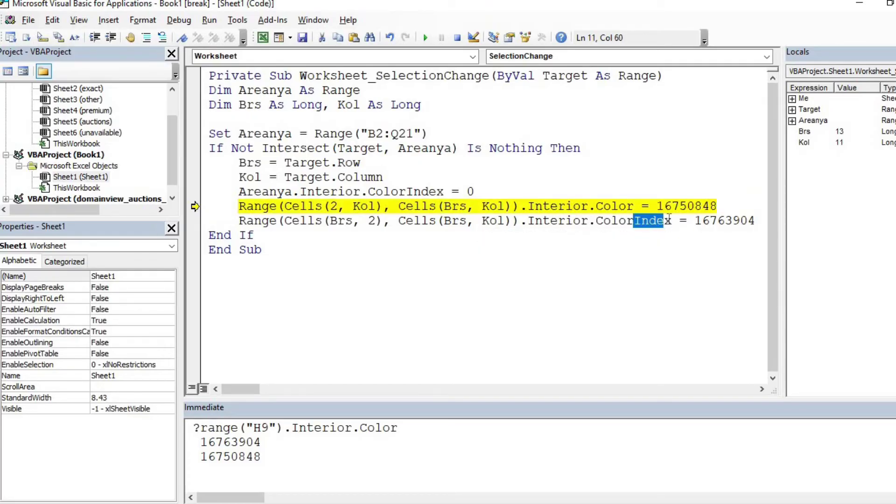
key(Delete)
click(425, 37)
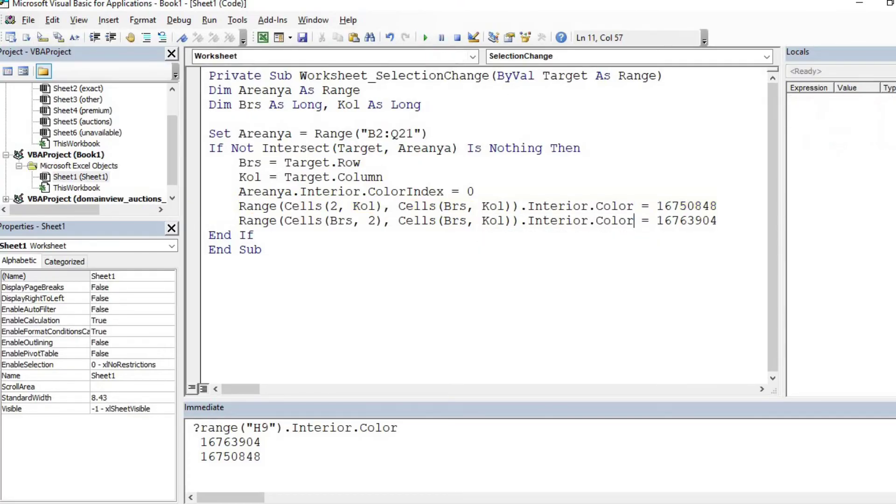
key(alt+F11)
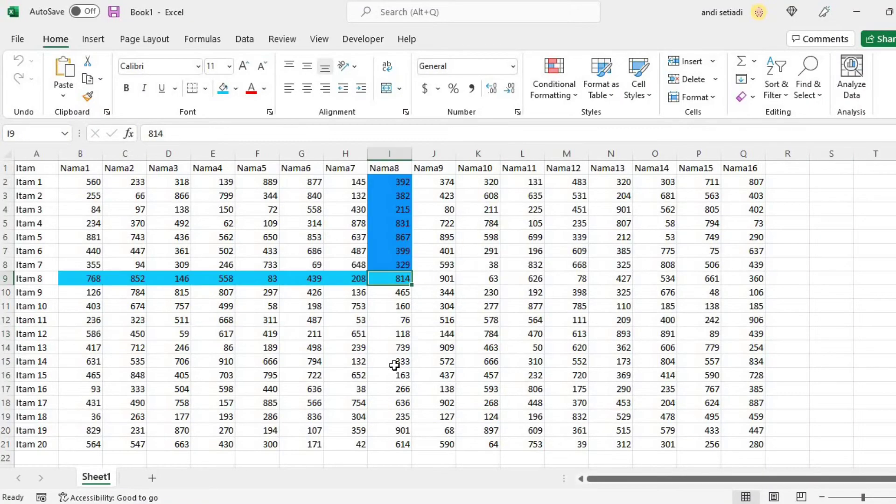
Step: Select J14, M11, L18, H10, I15 and M10 to check the two-tone highlight
click(441, 345)
click(583, 305)
click(513, 398)
click(343, 287)
click(406, 360)
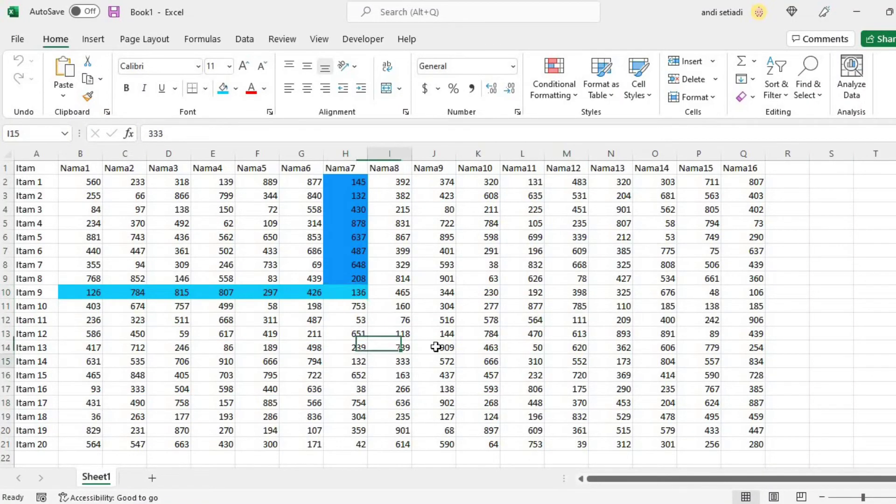
click(560, 294)
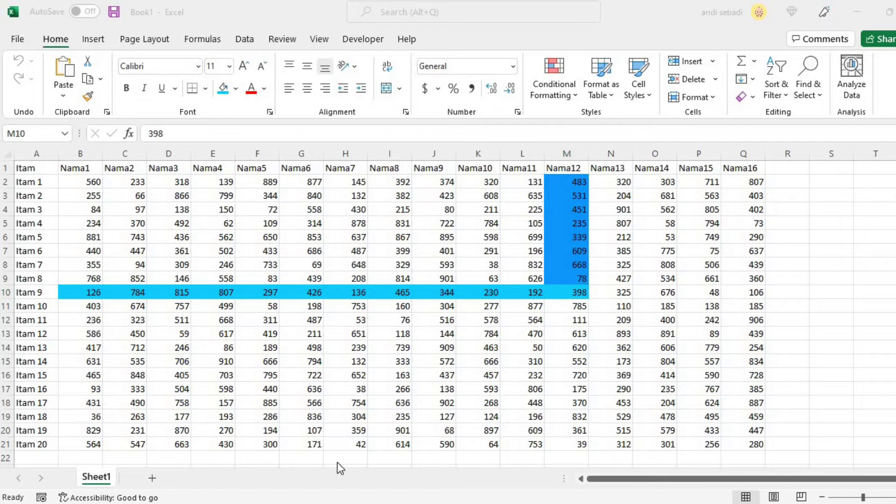
click(386, 478)
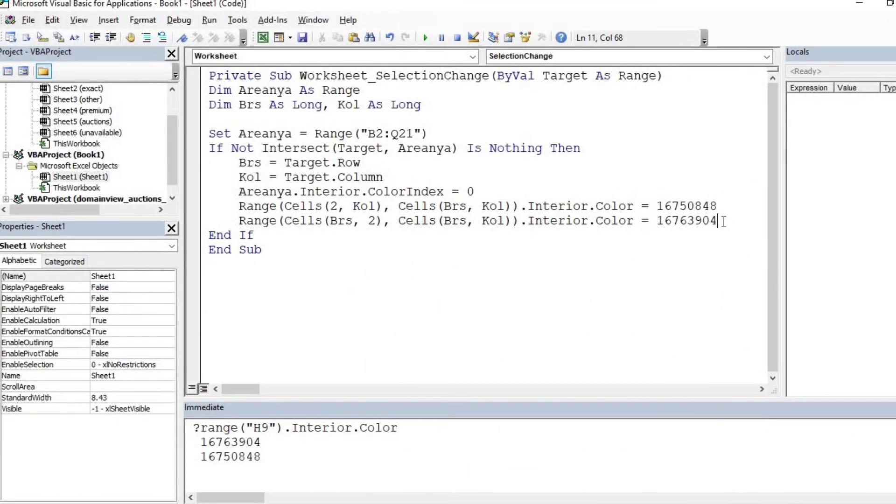
Step: Add Target.Interior.Color = vbYellow below the row highlight line
key(Return)
text(target)
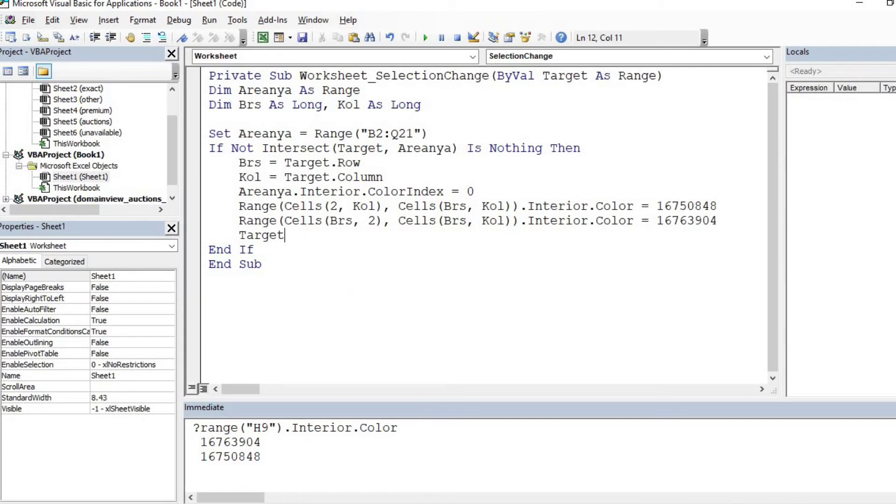
text(.in)
key(Down)
key(Down)
key(Down)
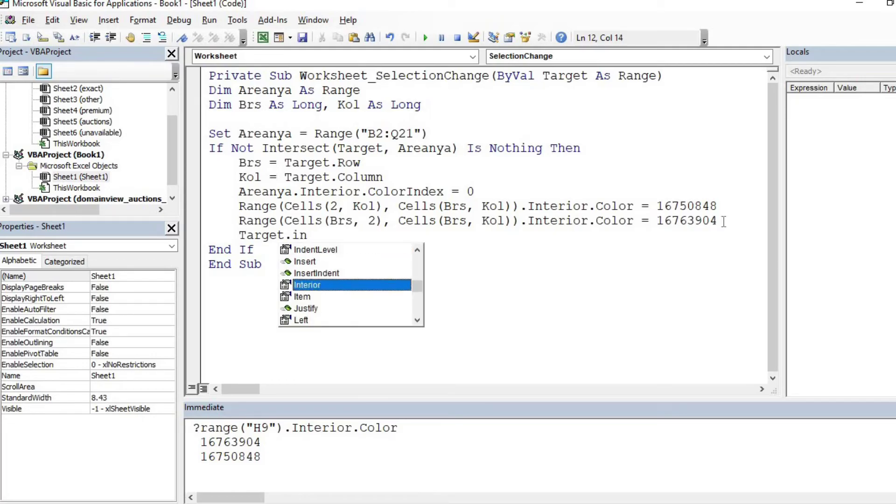
text(.cp)
key(Tab)
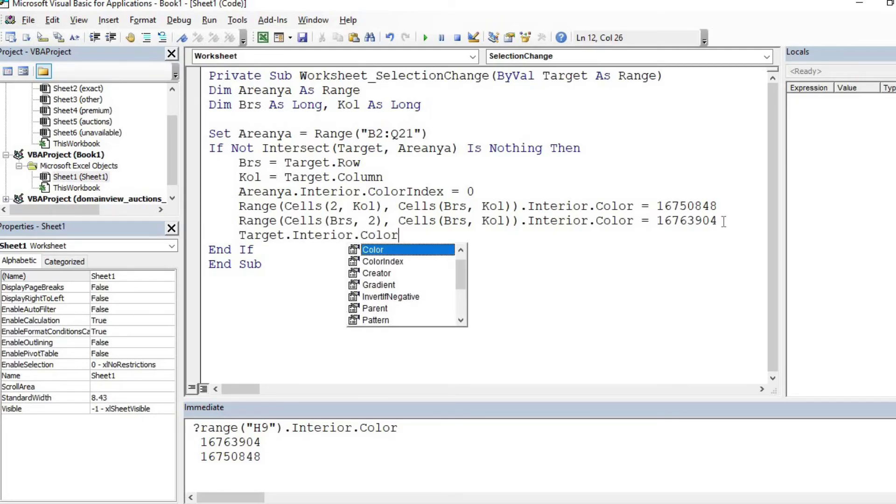
text(vbyellow)
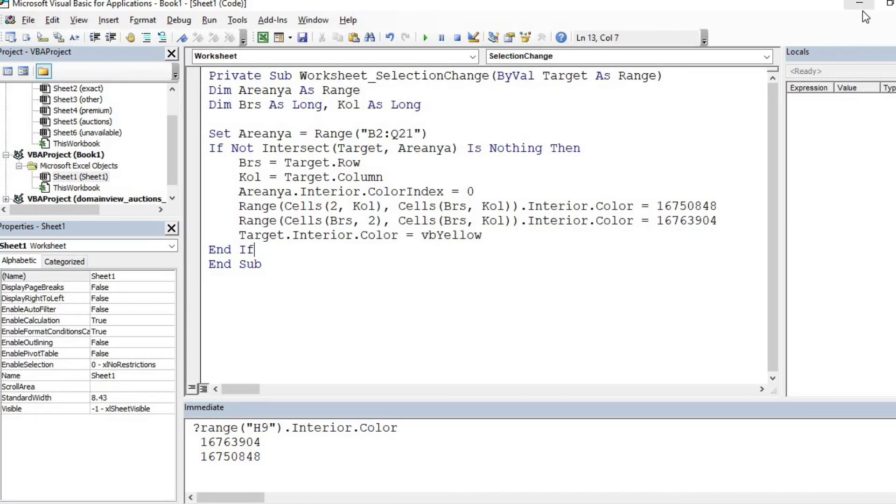
click(859, 3)
Step: Click several cells, including L11 and G14, to confirm the active cell turns yellow
click(390, 333)
click(522, 306)
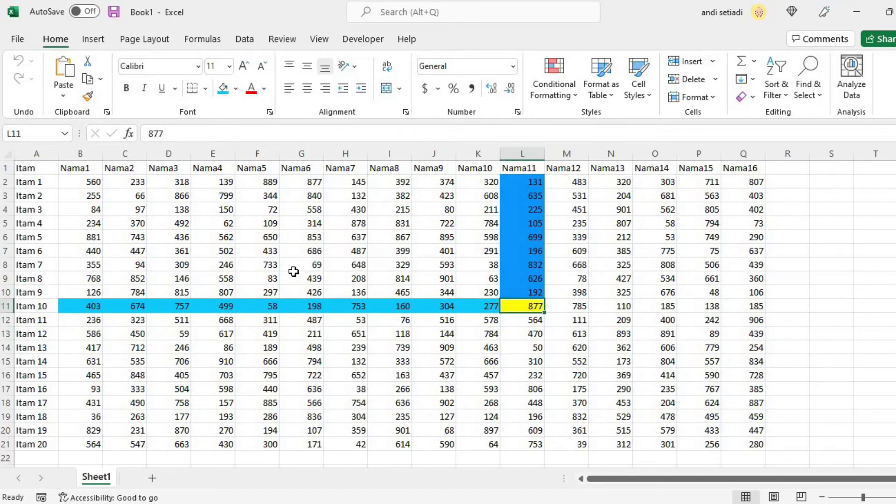
click(302, 279)
click(297, 346)
click(415, 308)
Step: Fill cell H16 orange
click(352, 369)
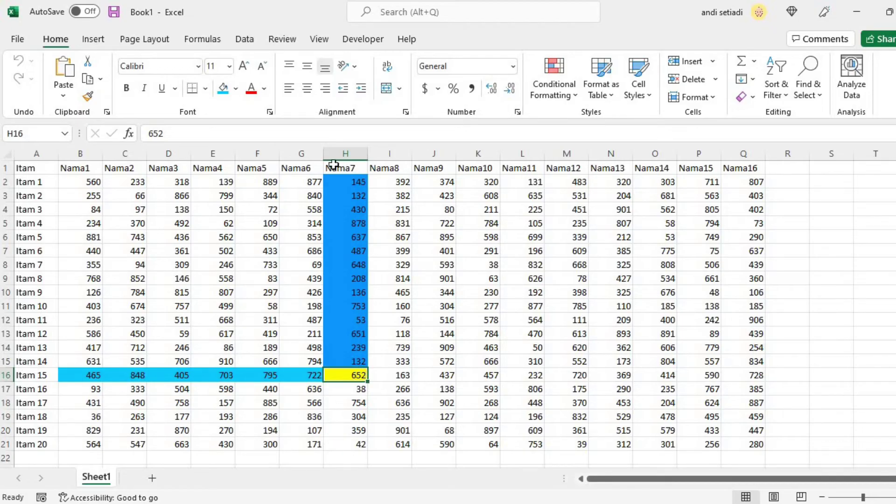
click(236, 88)
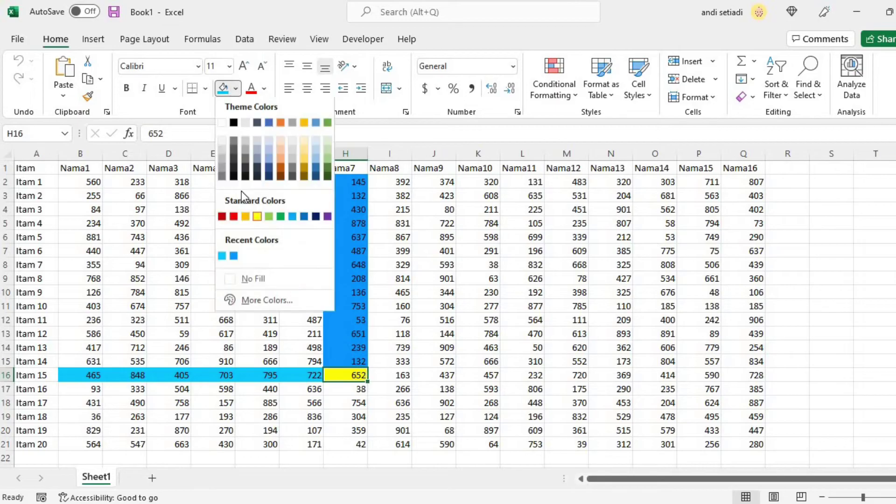
click(242, 218)
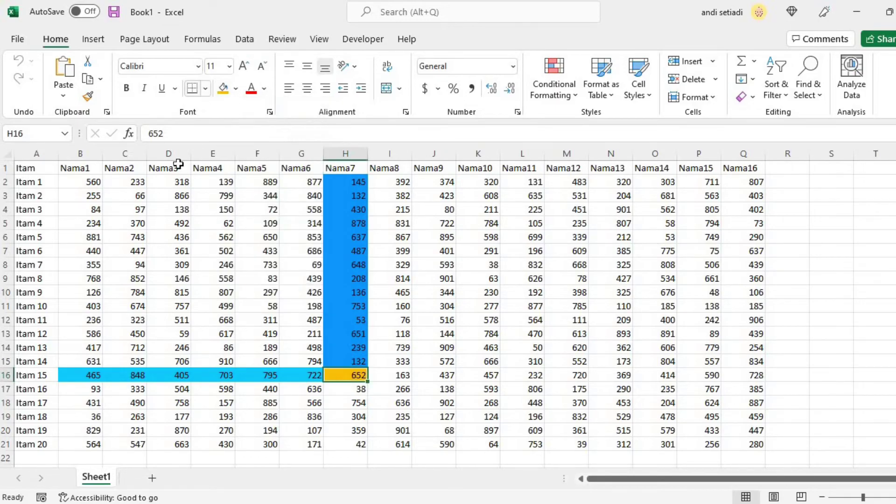
Step: Query H16's fill colour (49407) and paste it as a note above the Target line
click(388, 466)
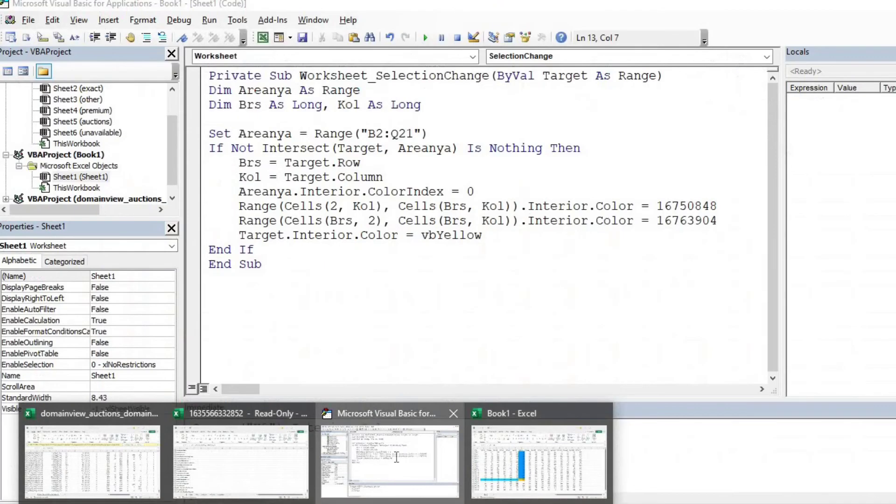
click(266, 427)
drag(270, 427, 262, 427)
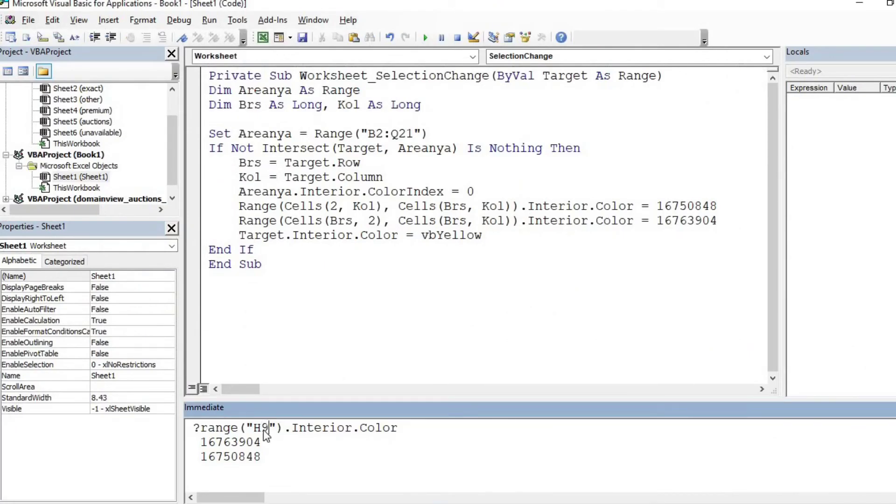
text(16)
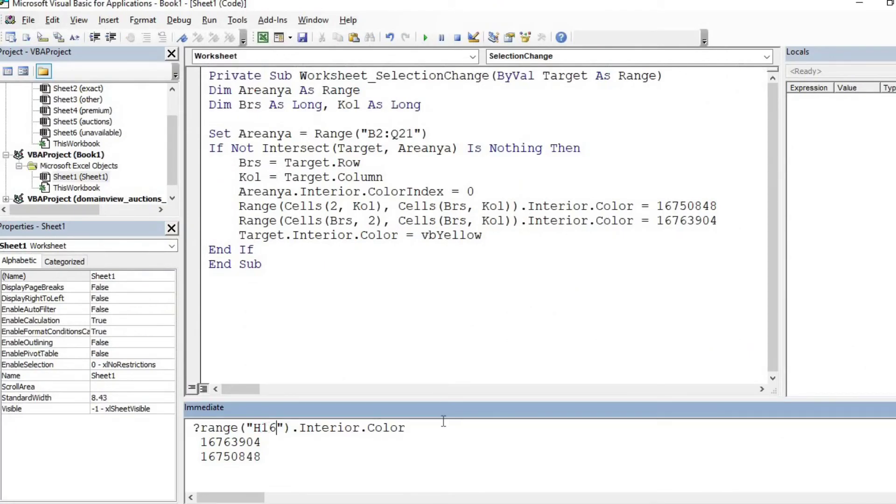
key(Return)
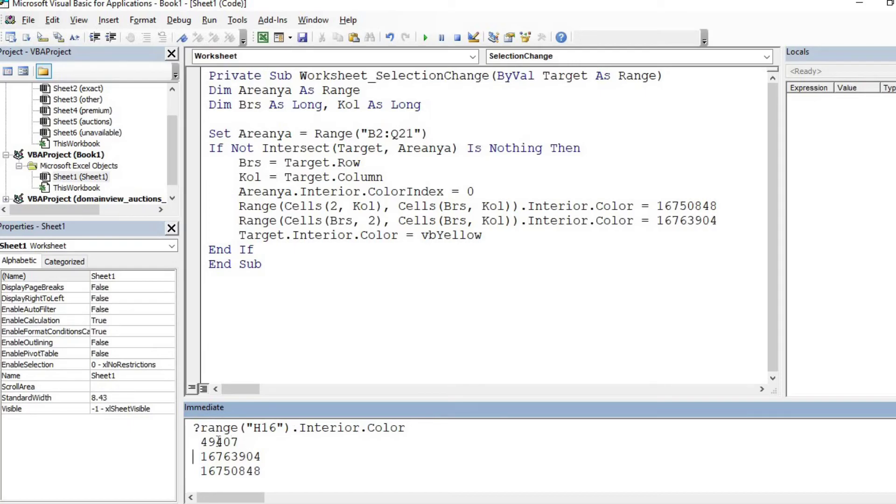
double_click(219, 441)
key(ctrl+c)
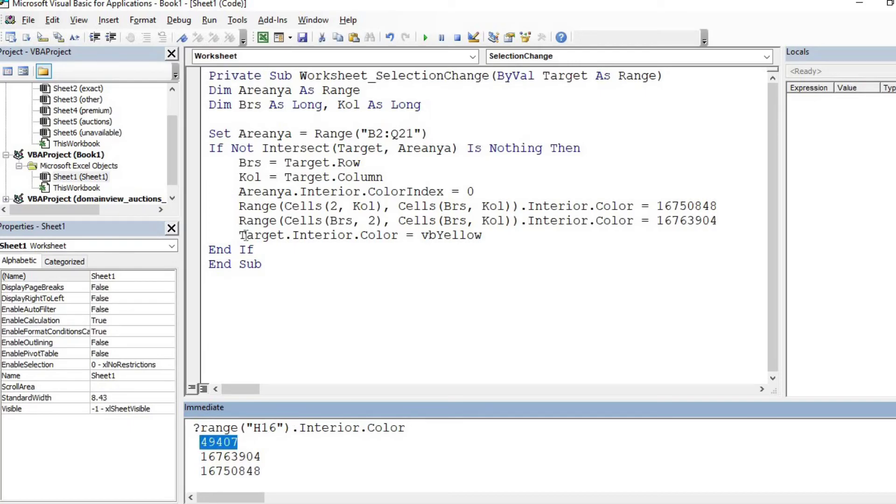
click(239, 235)
key(Return)
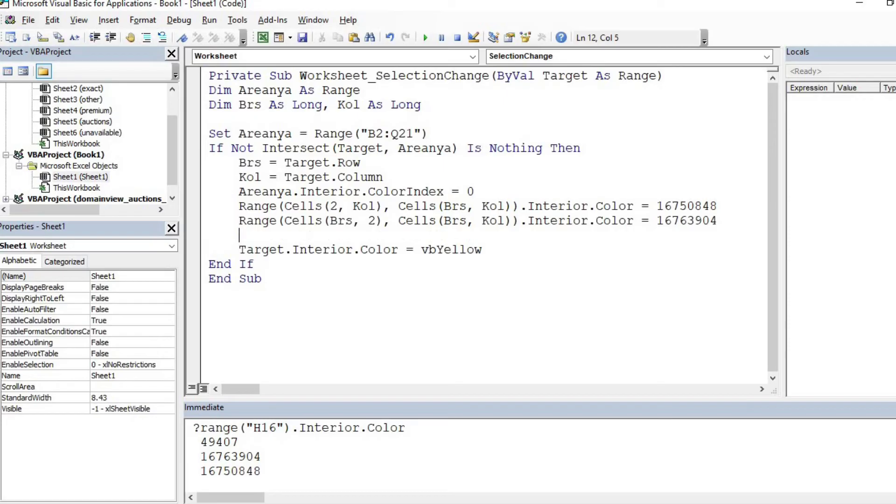
text(')
key(ctrl+v)
key(Return)
key(Return)
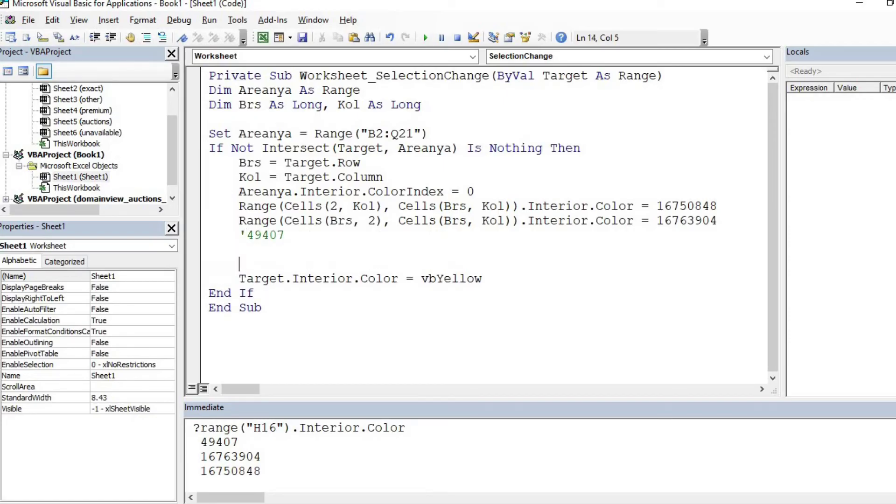
key(Return)
Step: Add the line Cells(1, Kol).Interior.Color = 49407 to colour the column header
text(range))
key(BackSpace)
text(()
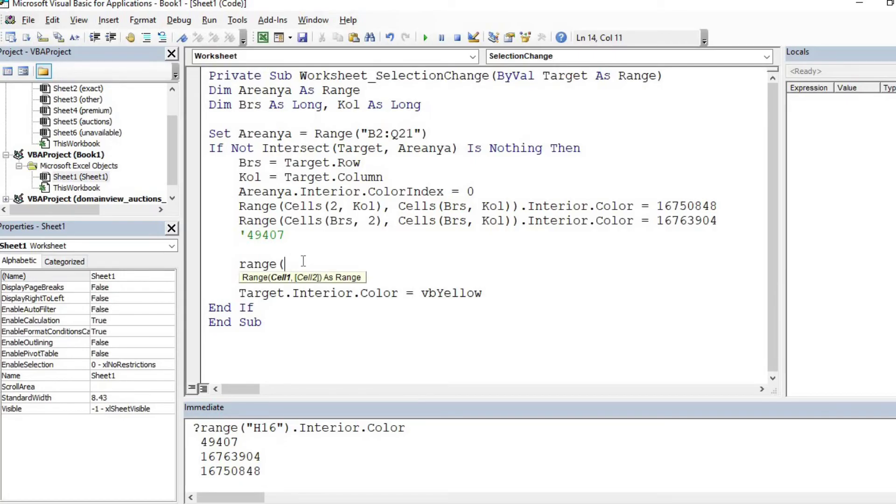
key(BackSpace)
key(BackSpace)
key(BackSpace)
key(BackSpace)
key(BackSpace)
text(cells)
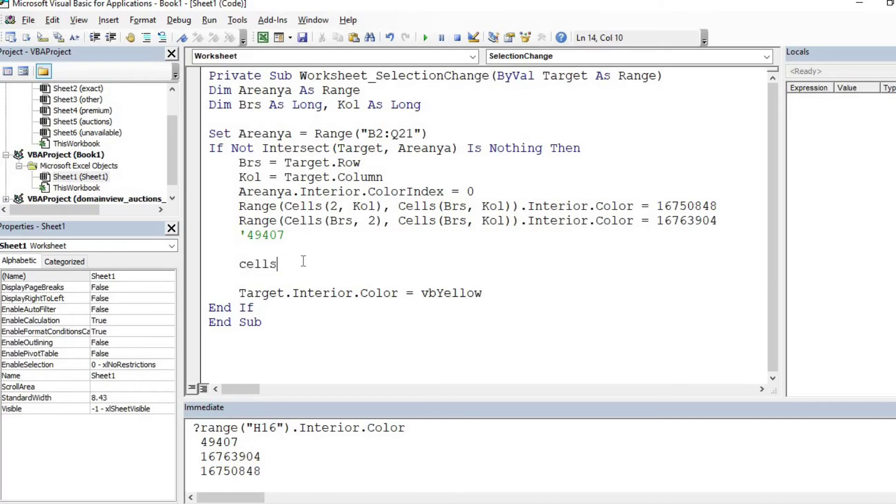
text(()
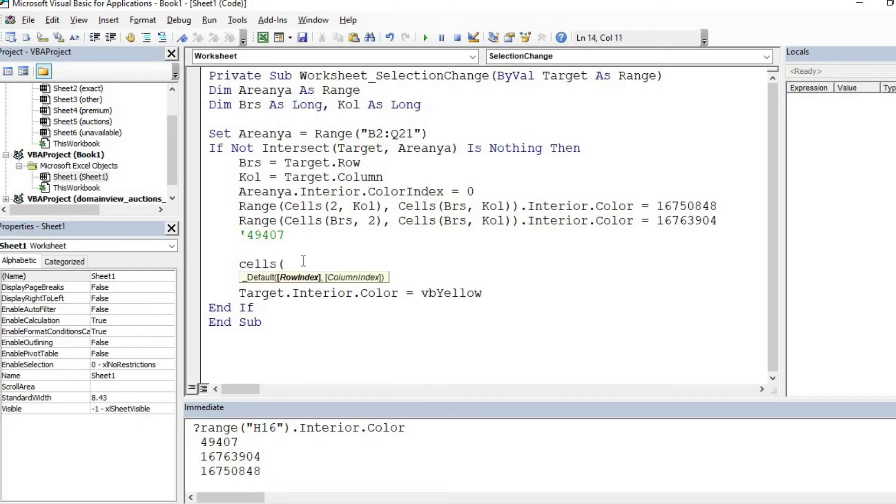
text(1,kol))
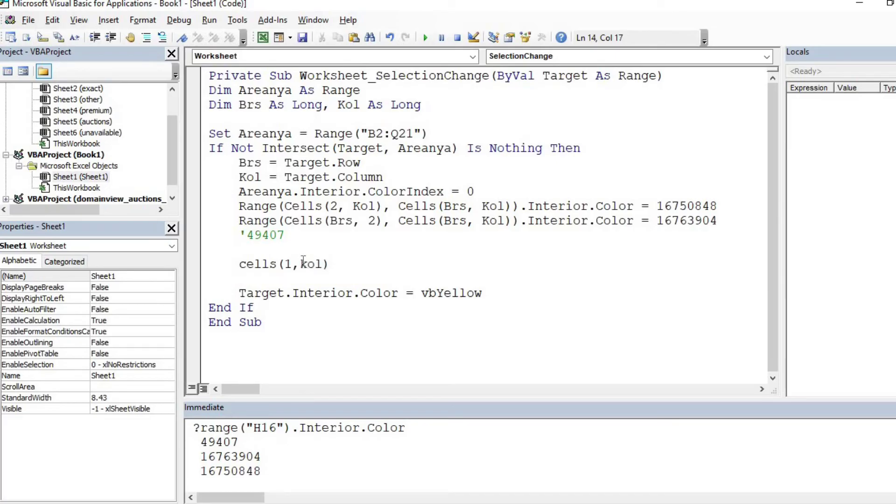
text(.inte)
text(i)
key(BackSpace)
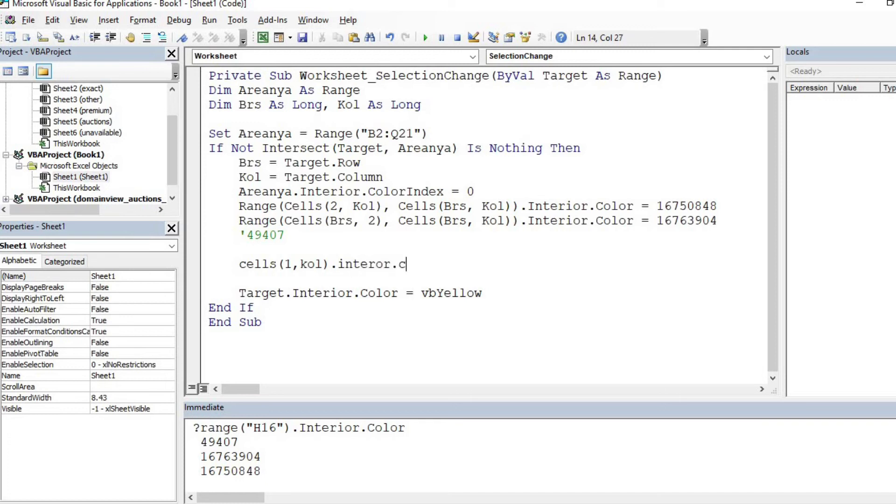
key(BackSpace)
key(BackSpace)
key(BackSpace)
key(BackSpace)
text(ior.color)
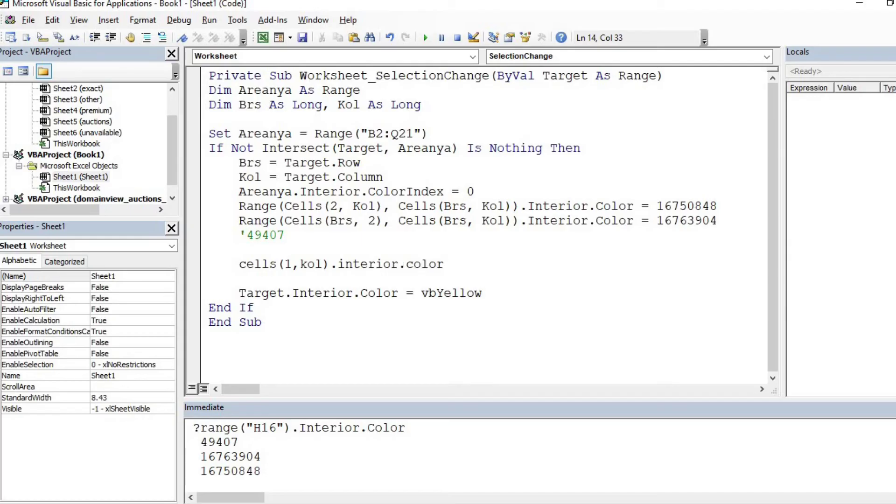
drag(250, 235, 286, 235)
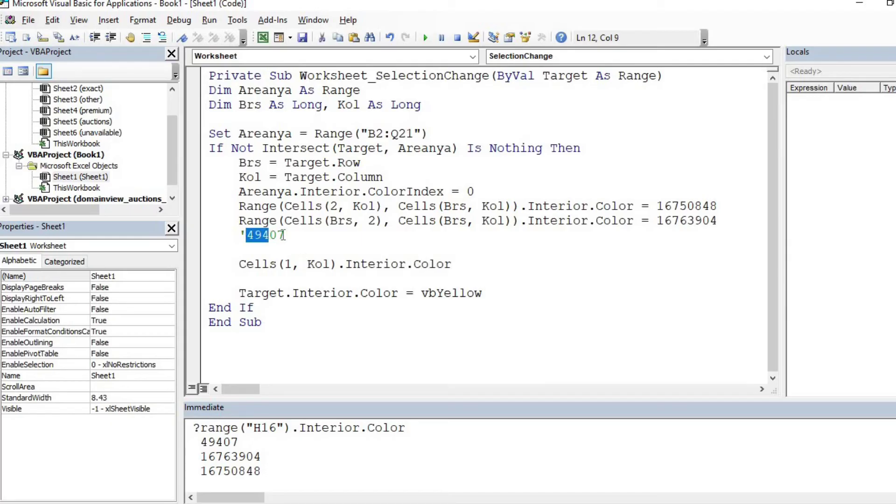
click(488, 264)
text(=49407)
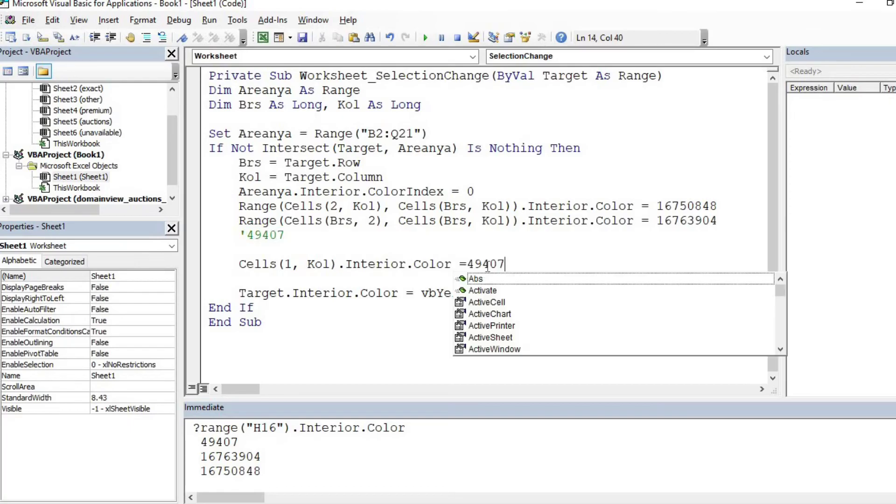
click(414, 293)
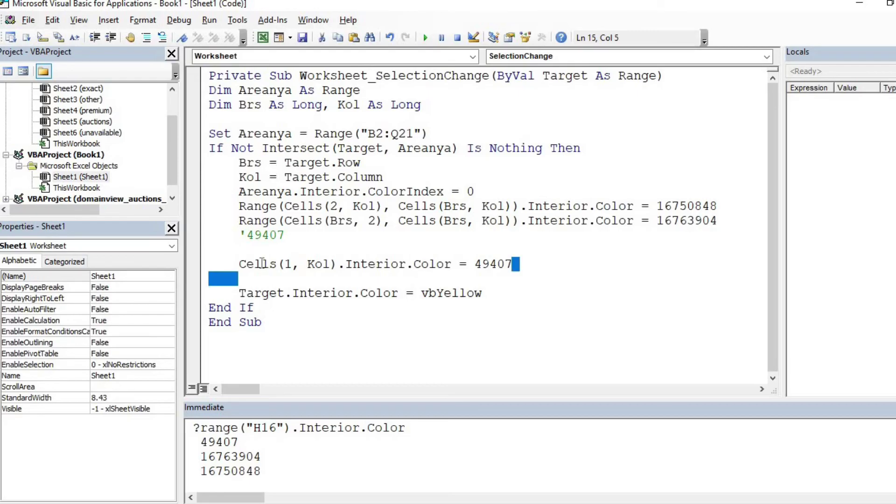
Step: Duplicate that line and change the copy to Cells(Brs, 1) for the row label
drag(518, 264, 239, 266)
key(ctrl+c)
click(251, 280)
key(ctrl+v)
key(Return)
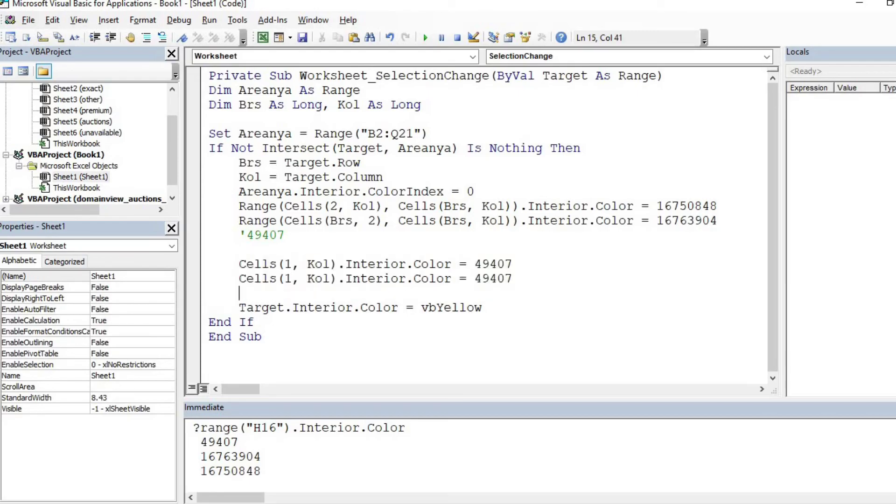
drag(286, 279, 291, 278)
text(bra)
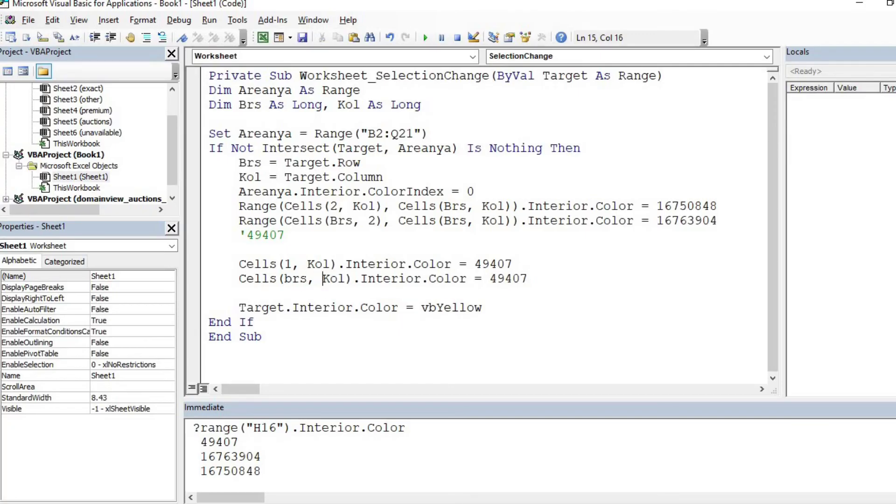
key(shift+Right)
key(shift+Right)
key(shift+Right)
text(1)
key(Down)
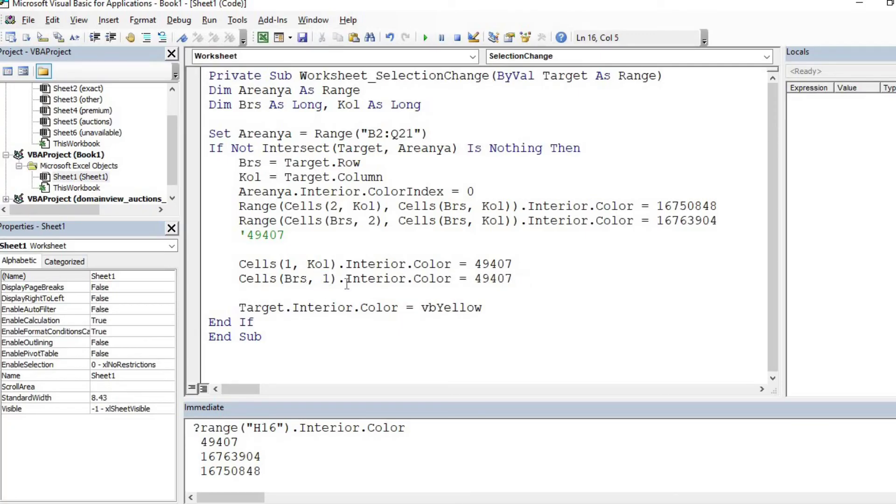
Step: Test the highlighting on cells J11 and F15
click(858, 4)
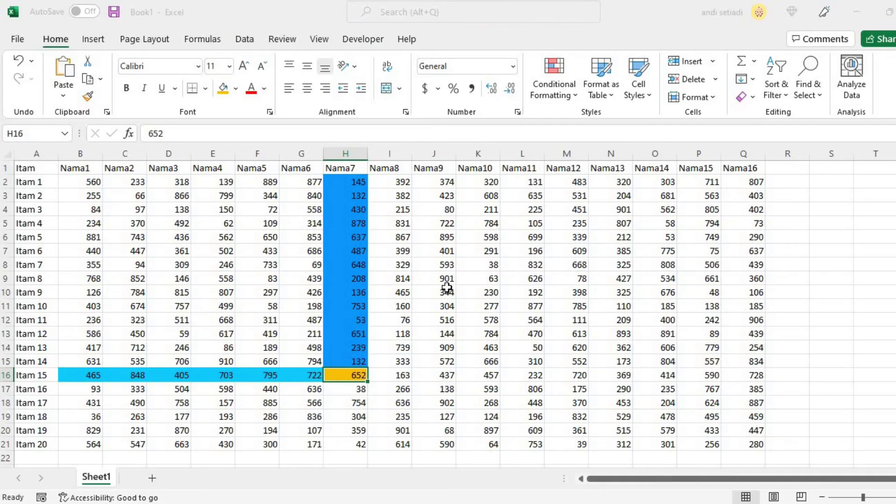
click(442, 306)
click(268, 359)
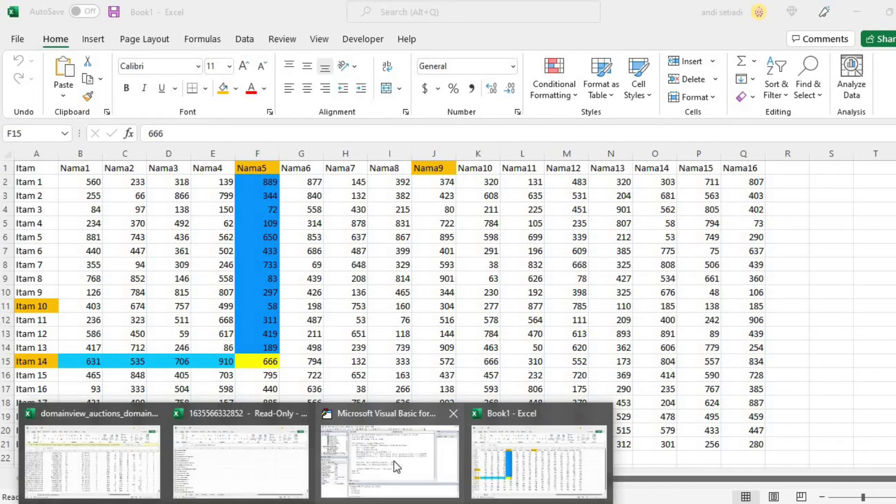
Step: Change the watched range start from B2 to A2 and retest on J11, G16, E8 and D8
click(395, 462)
click(371, 134)
key(shift+Right)
text(A)
click(859, 3)
click(429, 305)
click(292, 375)
click(204, 267)
click(150, 269)
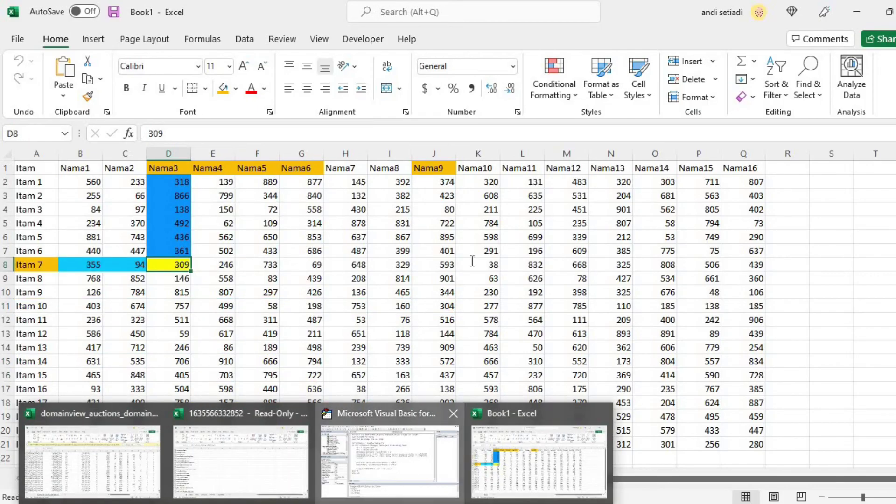
Step: Change the range start to A1, making it A1:Q21, and retest, ending on F9
click(389, 472)
drag(379, 132, 387, 133)
text(1)
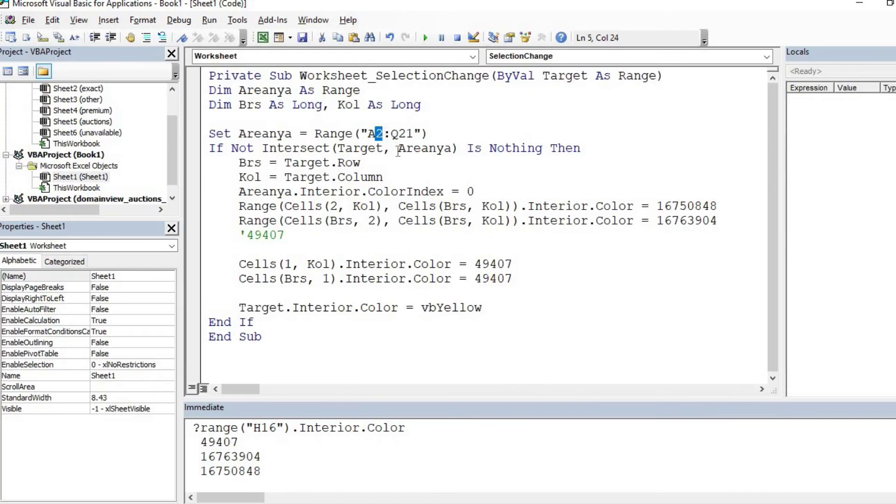
key(alt+F11)
click(345, 292)
click(345, 402)
click(257, 279)
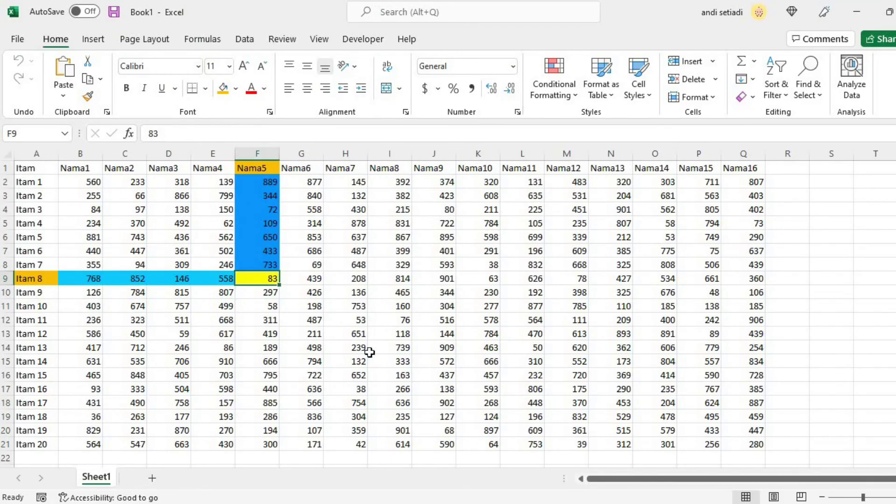
Step: Test the highlighting inside the table on J12, I18, L15, G9 and O12
click(421, 325)
click(386, 404)
click(511, 360)
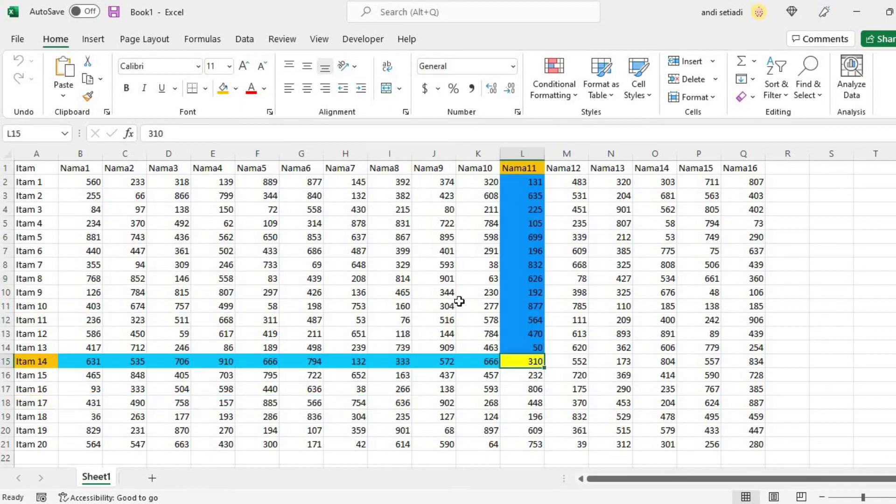
click(317, 280)
click(422, 320)
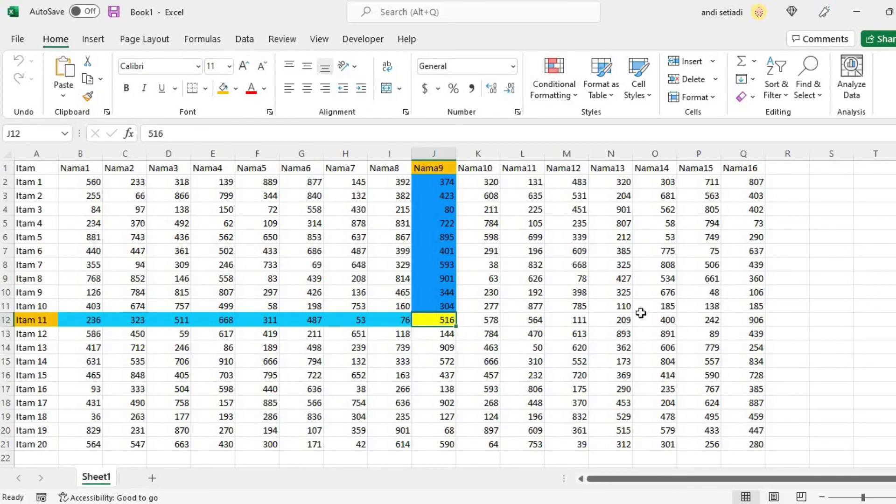
click(641, 313)
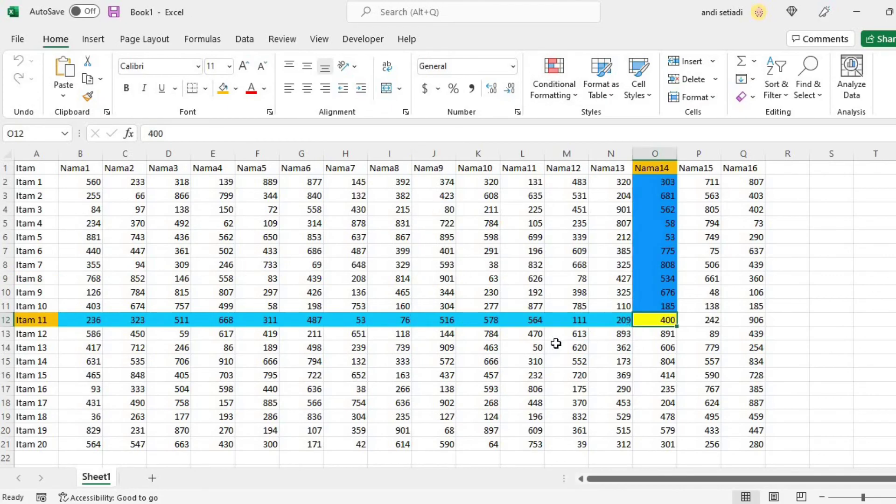
Step: Try cells outside the table such as T11, then select K9 inside it
click(870, 306)
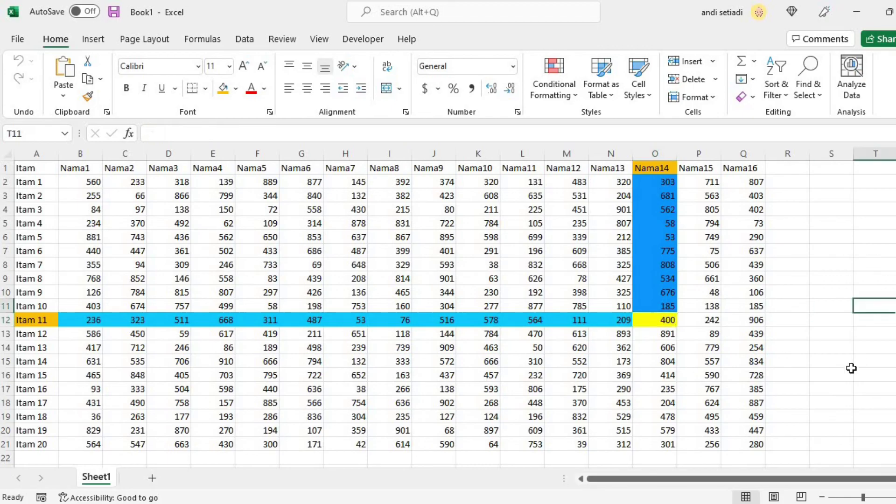
click(834, 402)
scroll(766, 416, down, 2)
scroll(607, 396, down, 3)
click(427, 375)
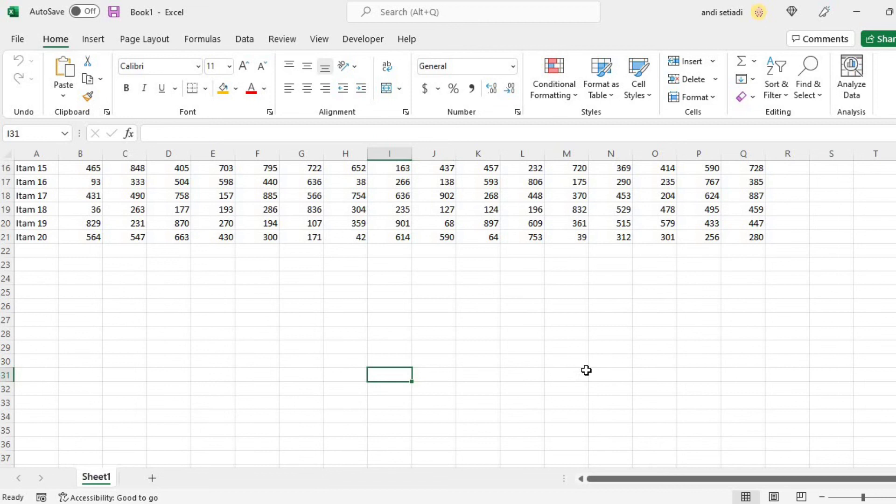
scroll(591, 383, up, 4)
click(468, 240)
scroll(466, 280, up, 1)
key(F9)
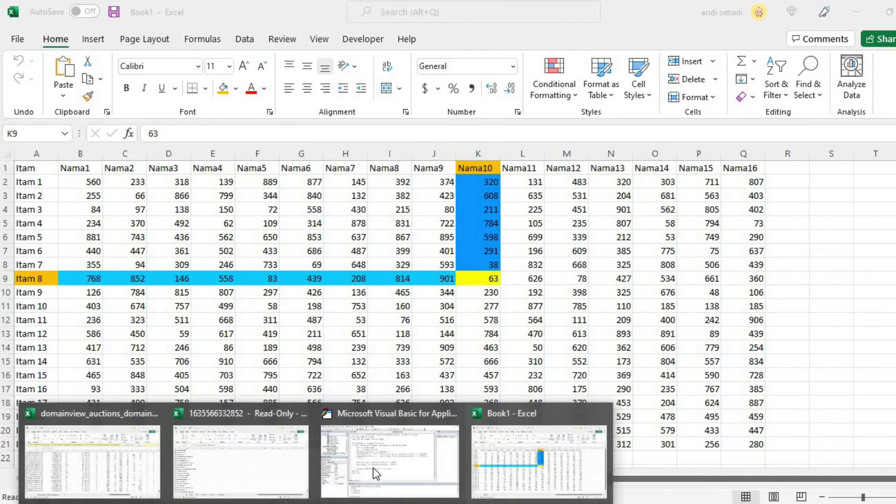
Step: Highlight the If Not Intersect line checking Range("A1:Q21") in the Sheet1 code
click(373, 468)
drag(209, 148, 580, 148)
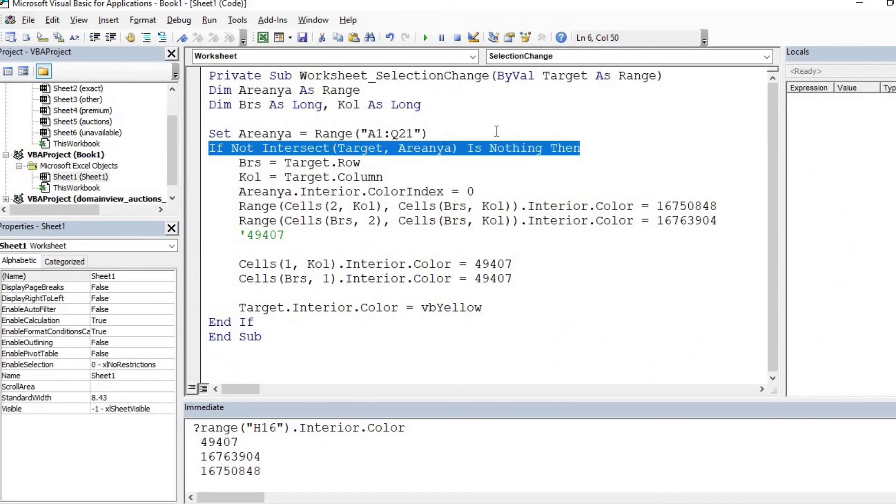